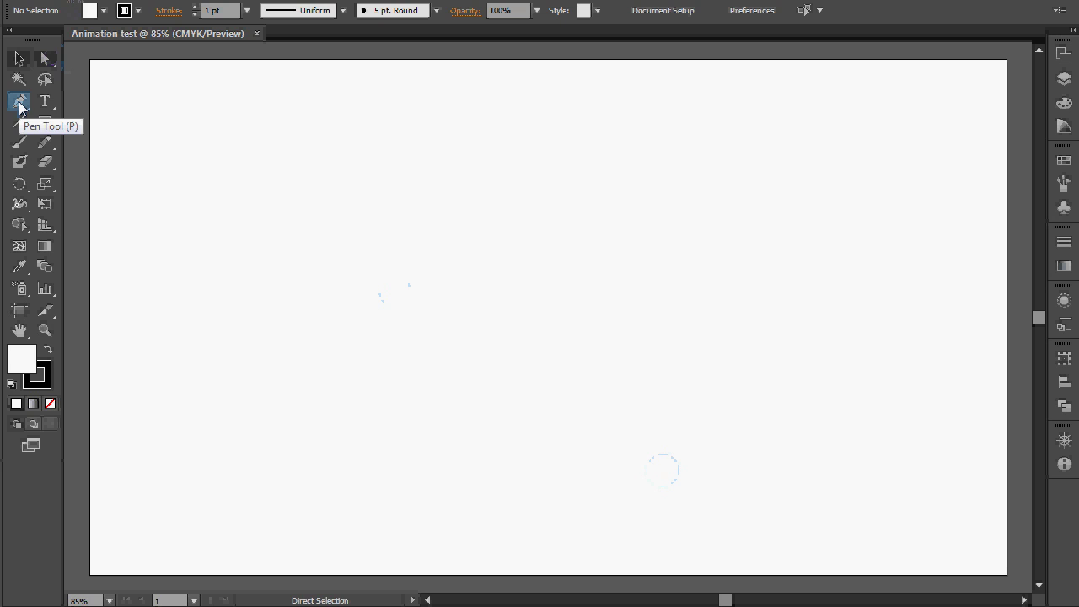
left_click(136, 201)
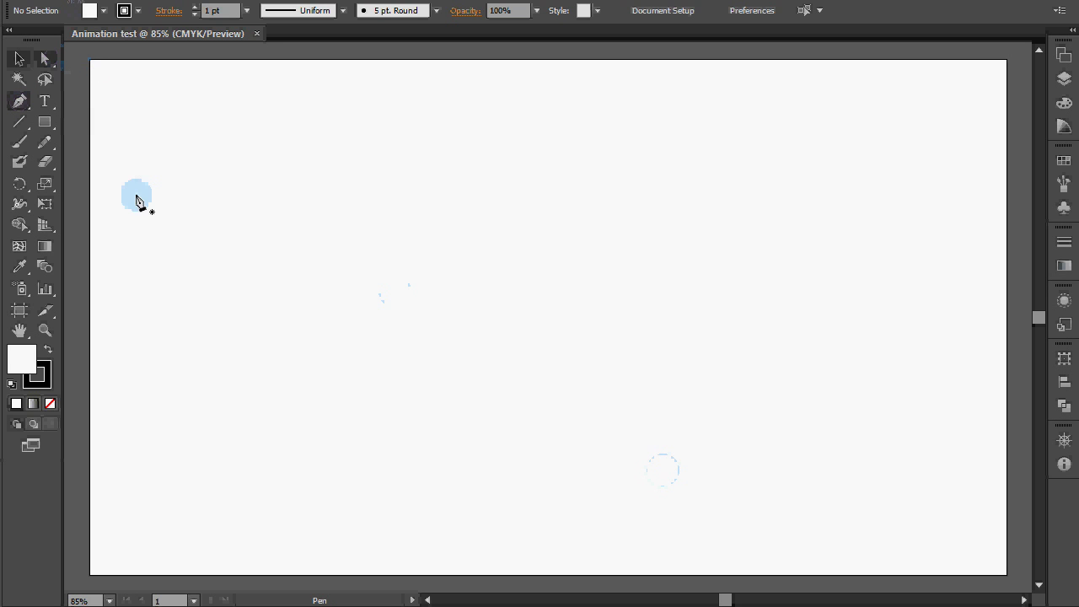
left_click(383, 186)
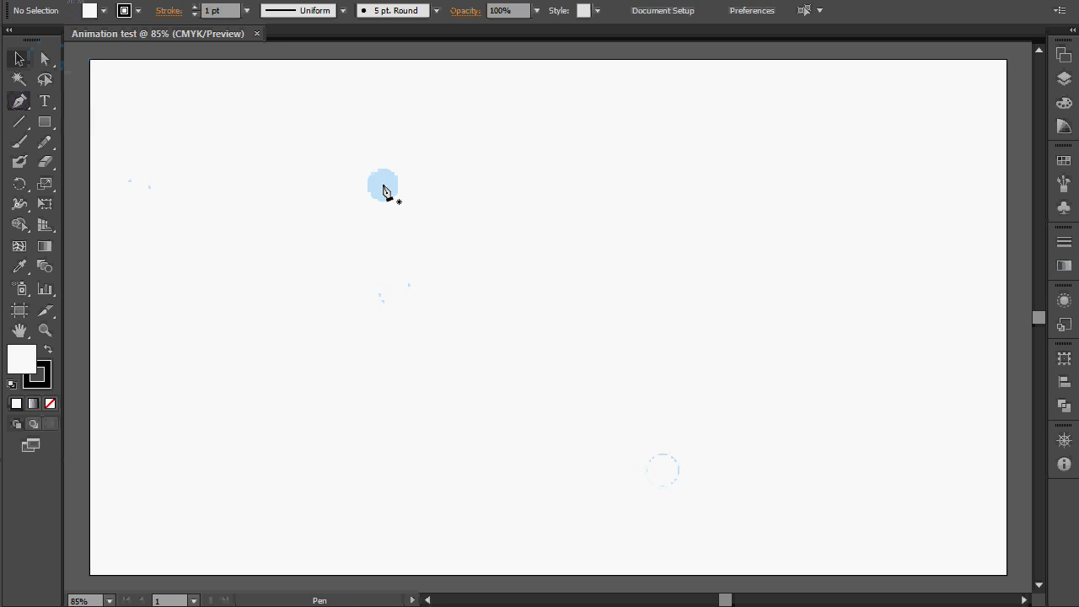
key("ctrl")
left_click(390, 203, "ctrl")
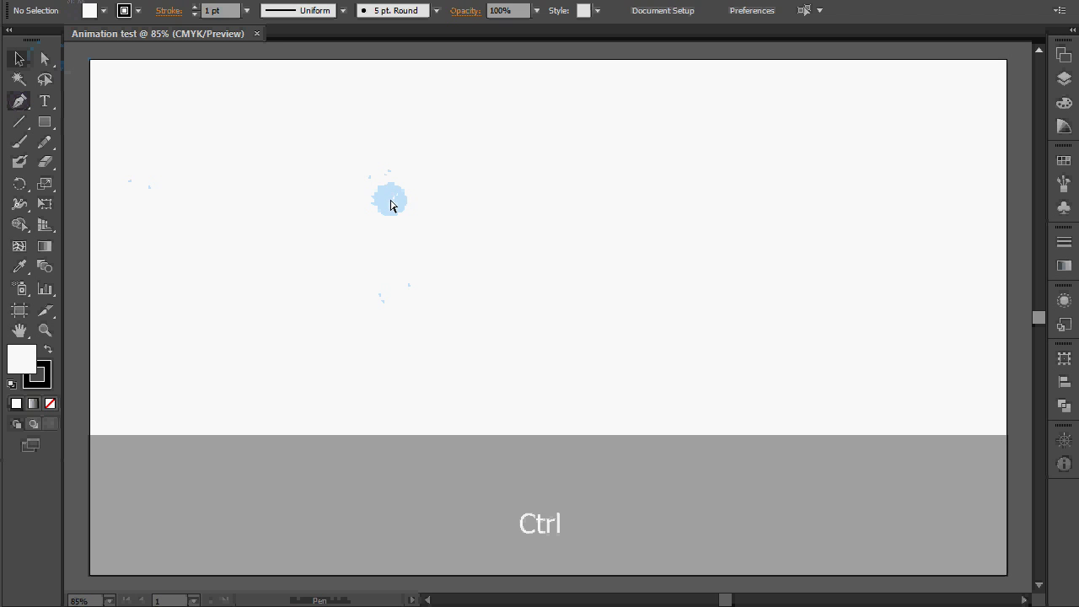
left_click(391, 205, "ctrl")
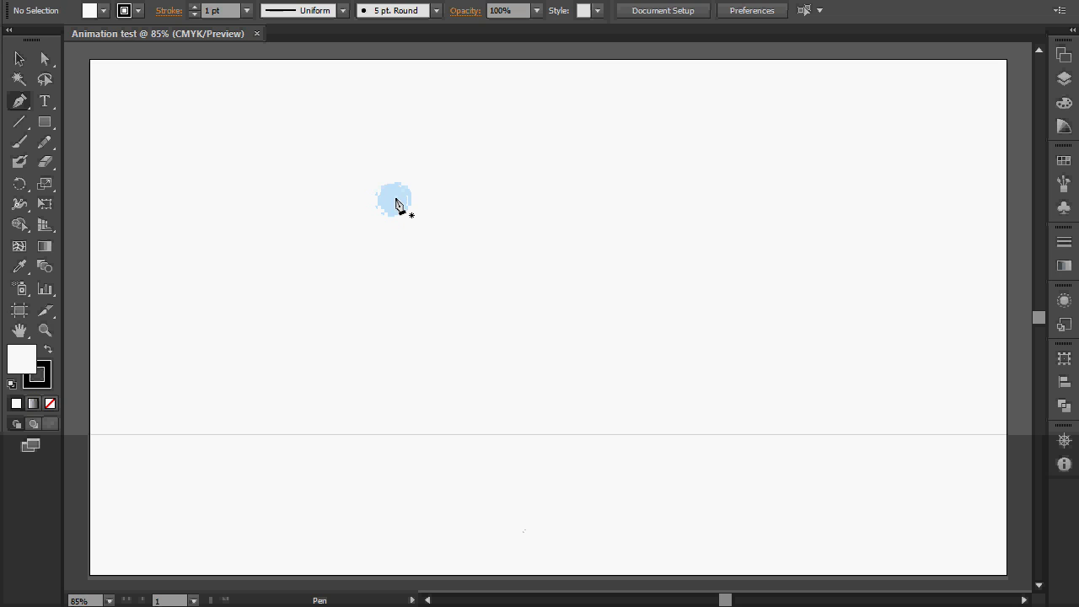
left_click(336, 464)
left_click(298, 478)
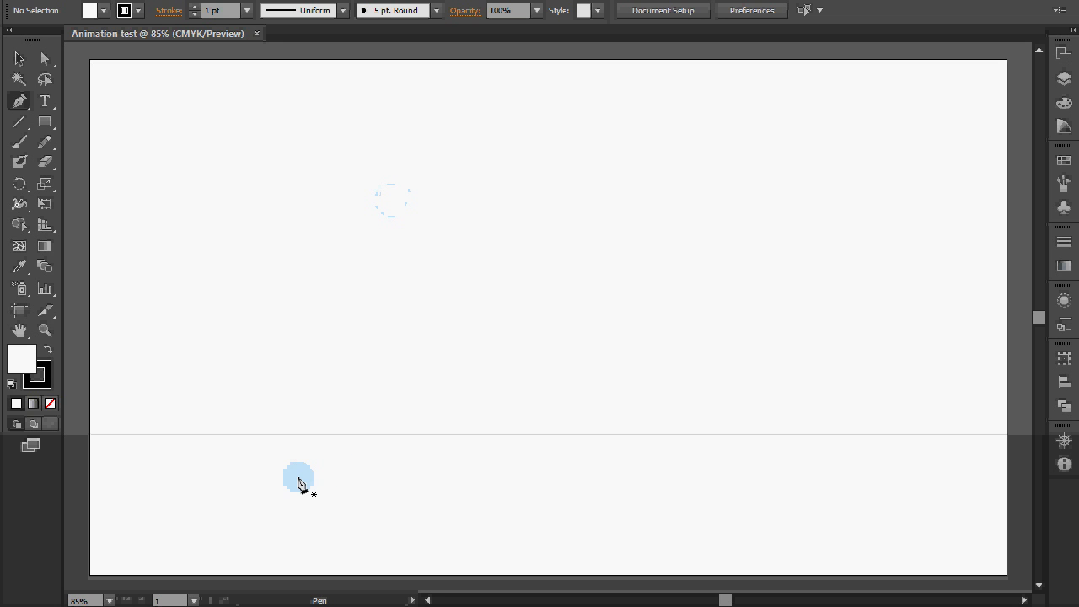
Draw an open flowing curve with the Pen tool: a large left loop, a narrow middle loop, a hump and a flat tail on the right.
left_click(414, 490)
left_click_drag(415, 494, 340, 510)
left_click(307, 362)
left_click_drag(323, 336, 384, 267)
left_click_drag(526, 444, 483, 507)
left_click_drag(616, 334, 747, 368)
left_click(812, 439)
left_click_drag(836, 439, 966, 438)
left_click(811, 477)
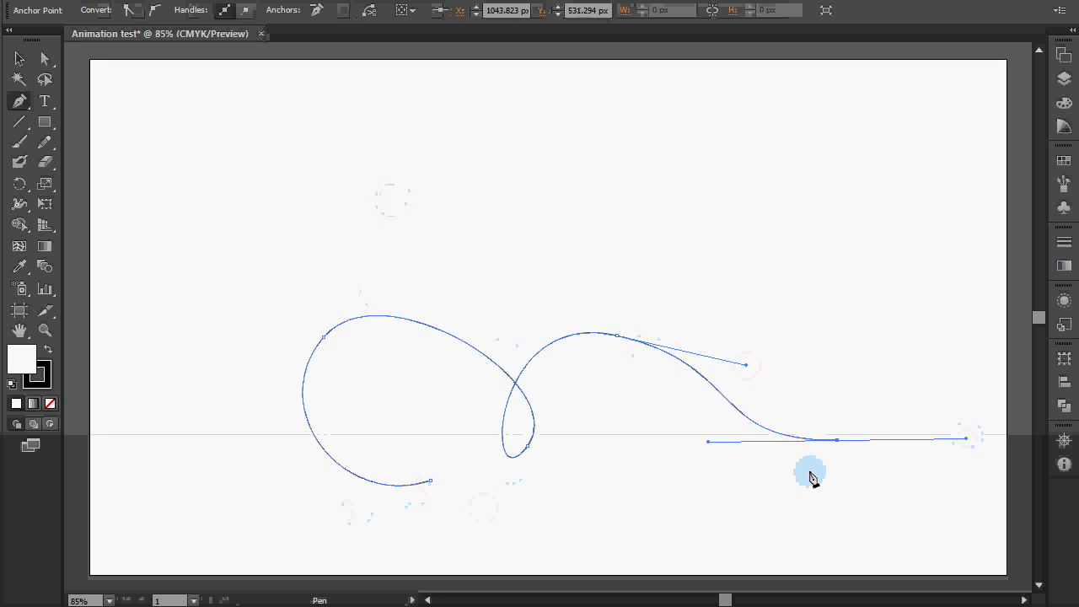
Reshape the curve's narrow middle loop by adjusting the direction handles of its bottom anchor point.
left_click(676, 411)
left_click(529, 447, "ctrl")
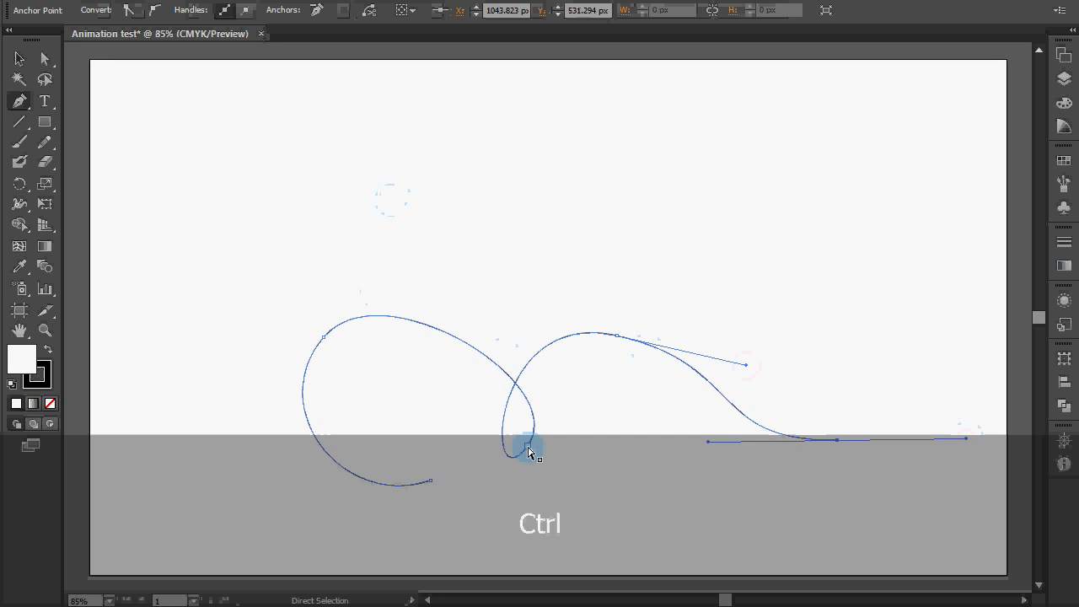
left_click(573, 388, "ctrl")
left_click_drag(576, 391, 550, 452)
mouse_move(453, 444)
left_mouse_down()
mouse_move(496, 477)
mouse_move(470, 440)
left_mouse_up()
left_click_drag(544, 453, 552, 371)
left_click(408, 340, "ctrl")
Raise the curve's right end anchor, adjust the handles so the tail sweeps upward, and deselect the path.
left_click(621, 336, "ctrl")
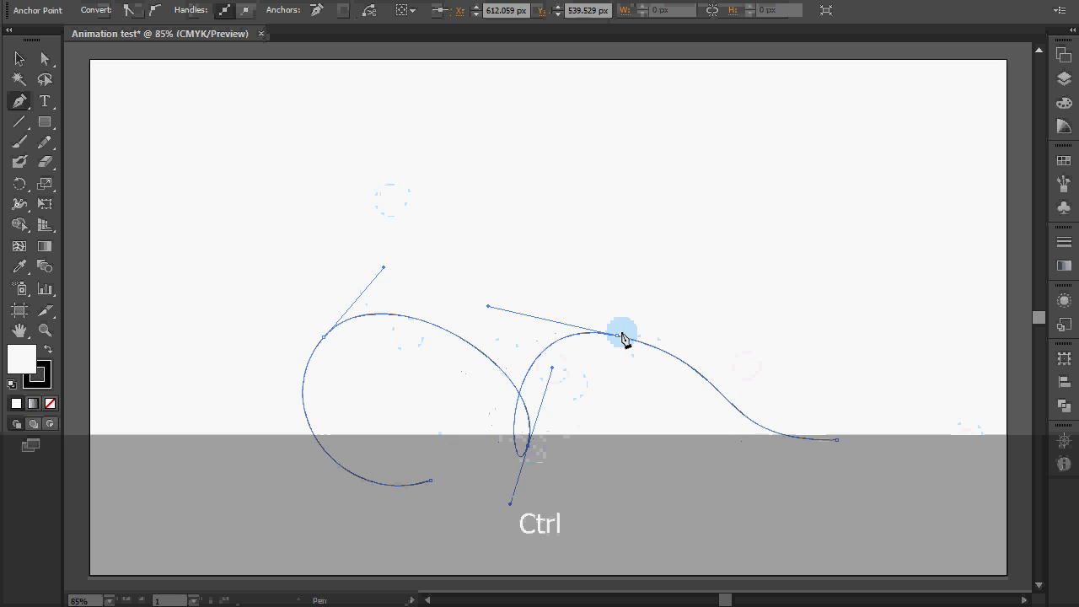
left_click(836, 439, "ctrl")
left_click_drag(836, 439, 842, 408)
left_click(711, 408, "ctrl")
left_click_drag(710, 406, 681, 455)
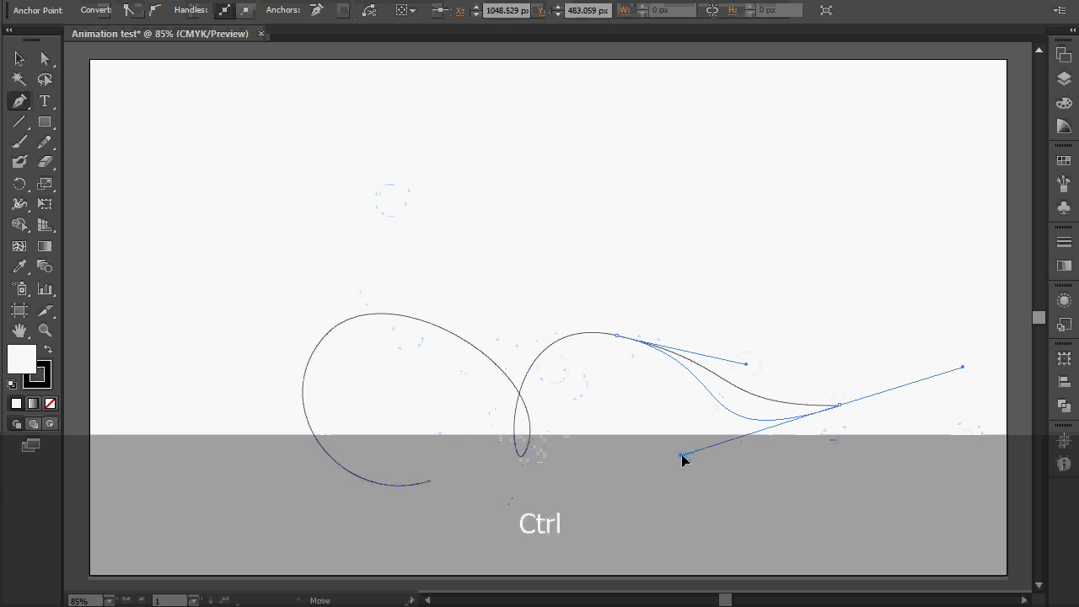
left_click(741, 369, "ctrl")
left_click_drag(741, 369, 676, 356)
left_click(763, 283, "ctrl")
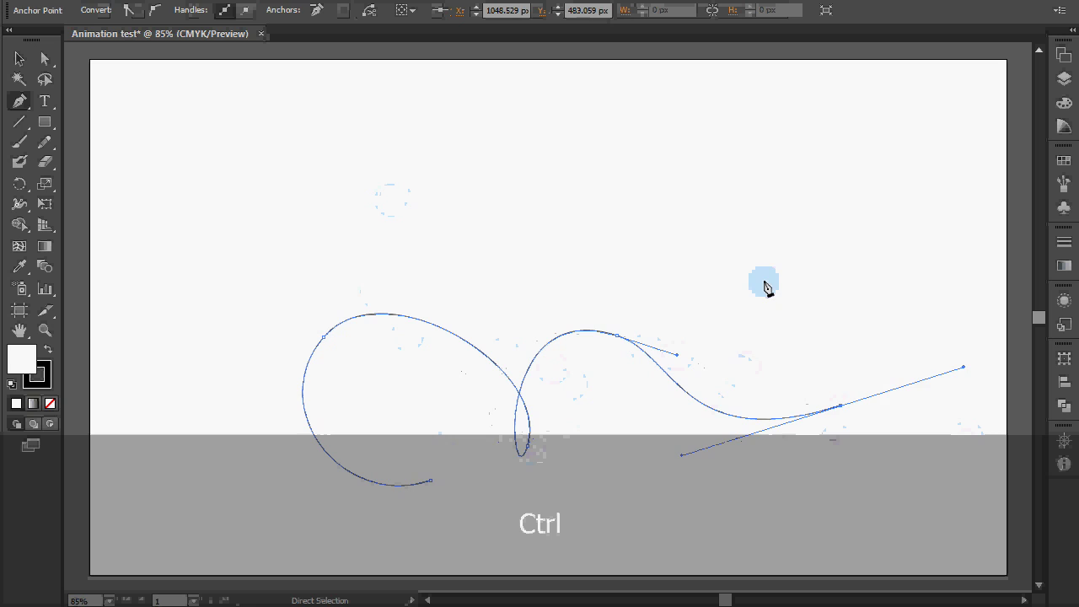
left_click(497, 546)
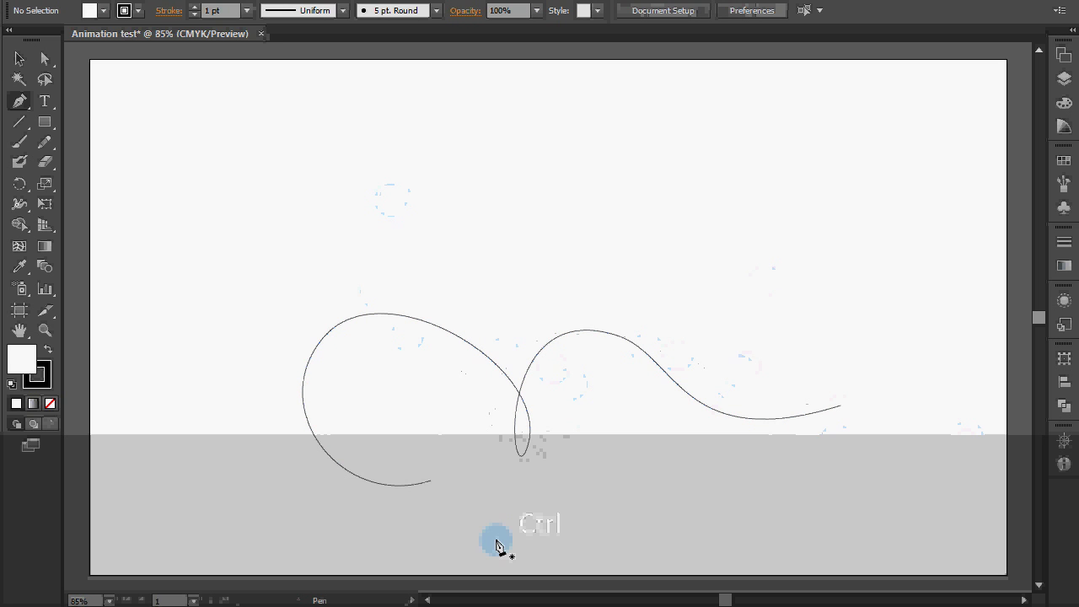
left_click(437, 484)
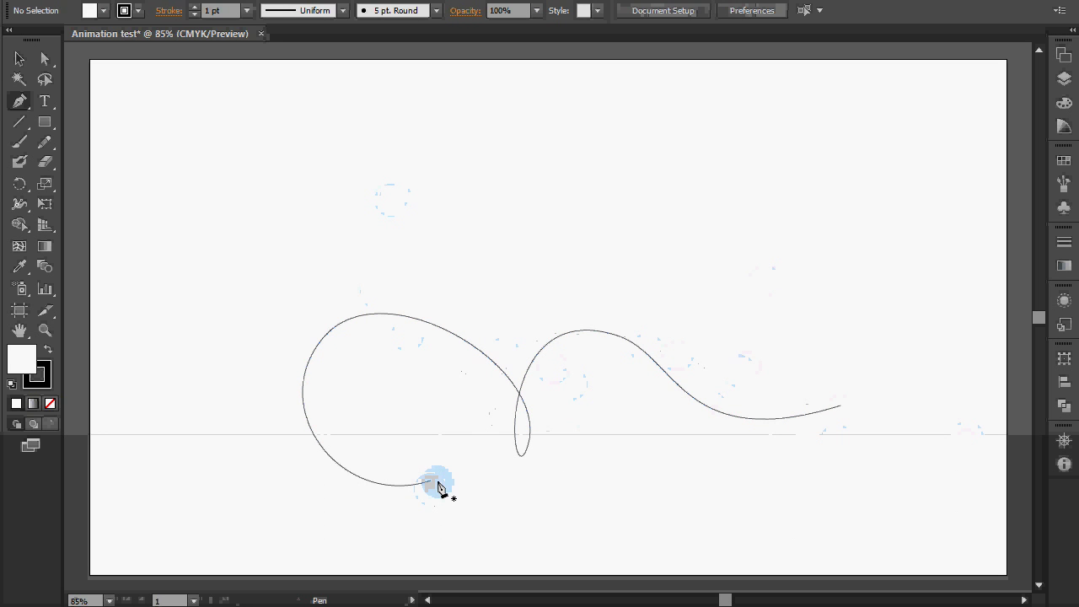
left_click(516, 487)
left_click(816, 396)
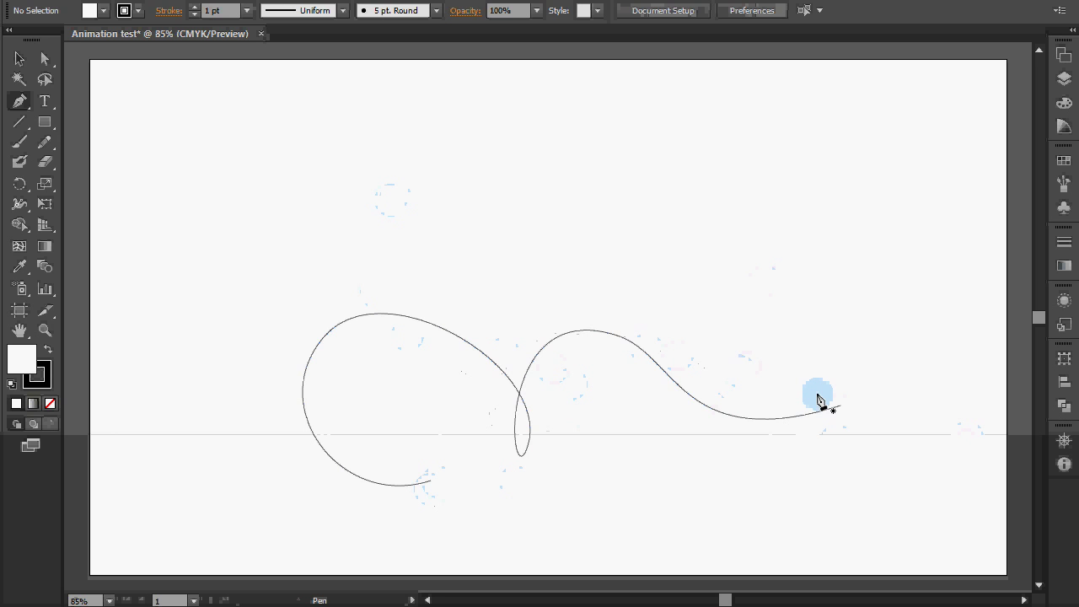
left_click_drag(817, 396, 851, 413)
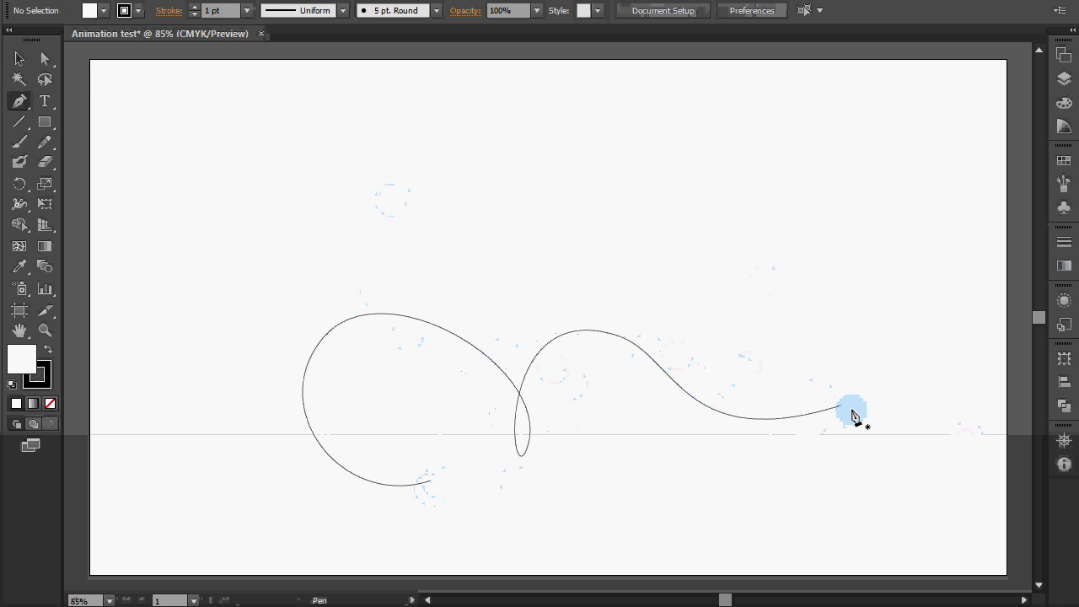
left_click(615, 388)
left_click(519, 462)
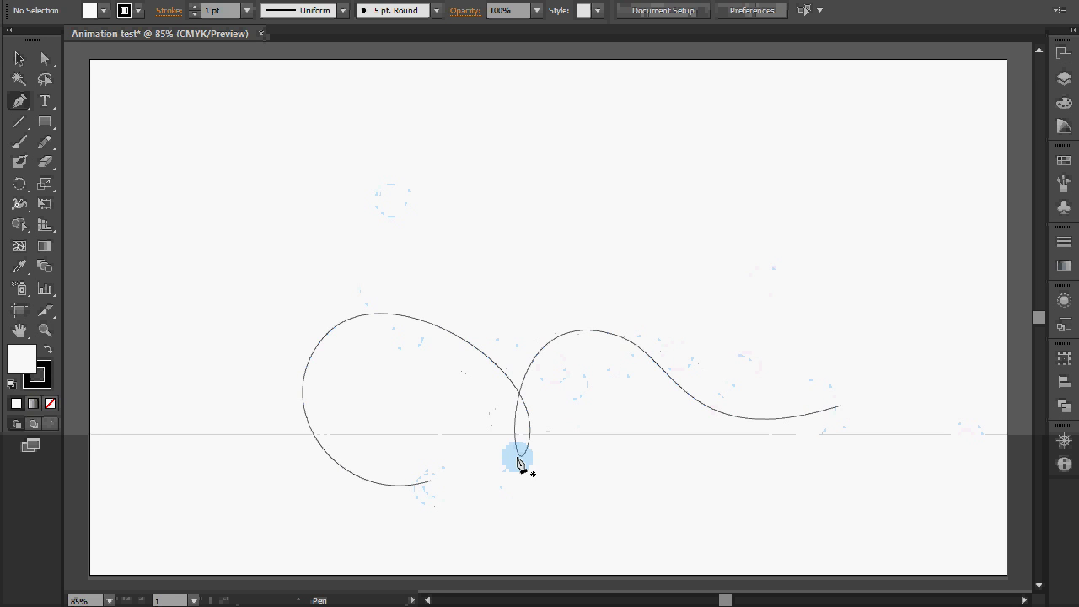
left_click(296, 455)
left_click(431, 479)
left_click(435, 484)
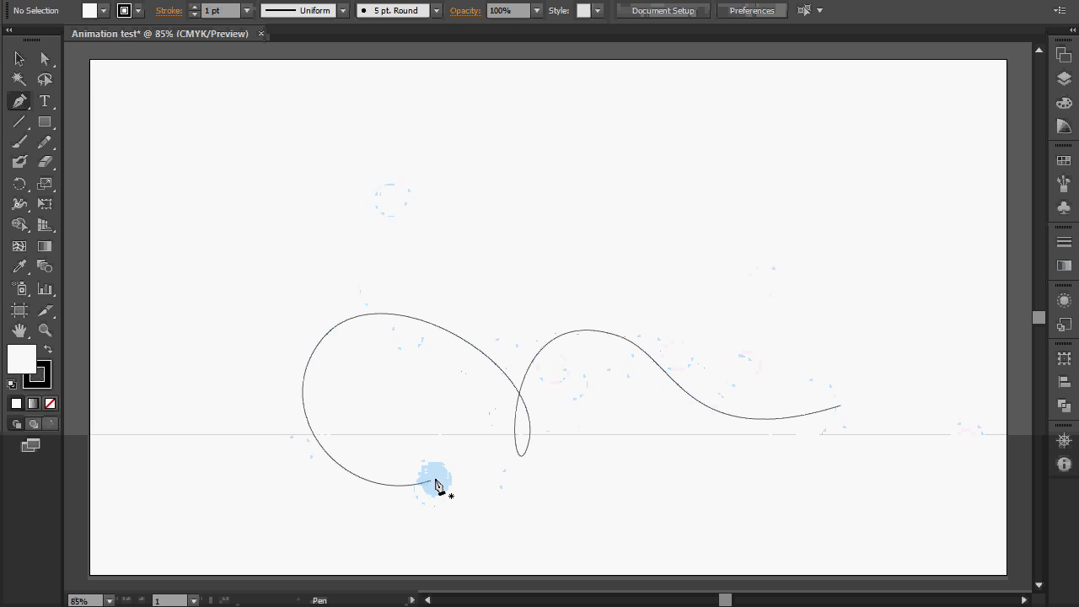
left_click(430, 486)
left_click(492, 418)
left_click(857, 396)
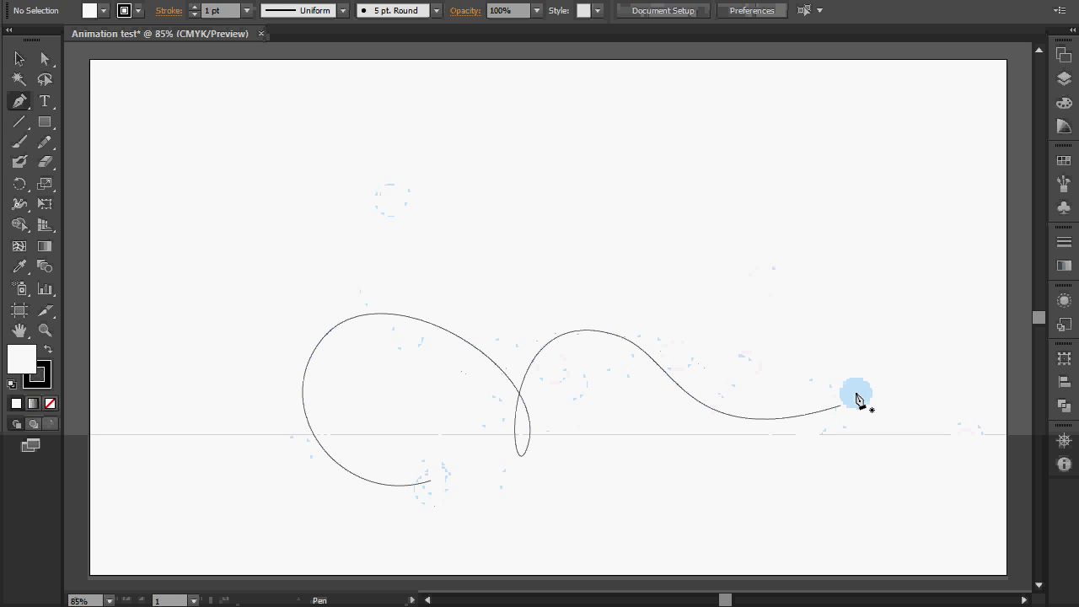
left_click(806, 415)
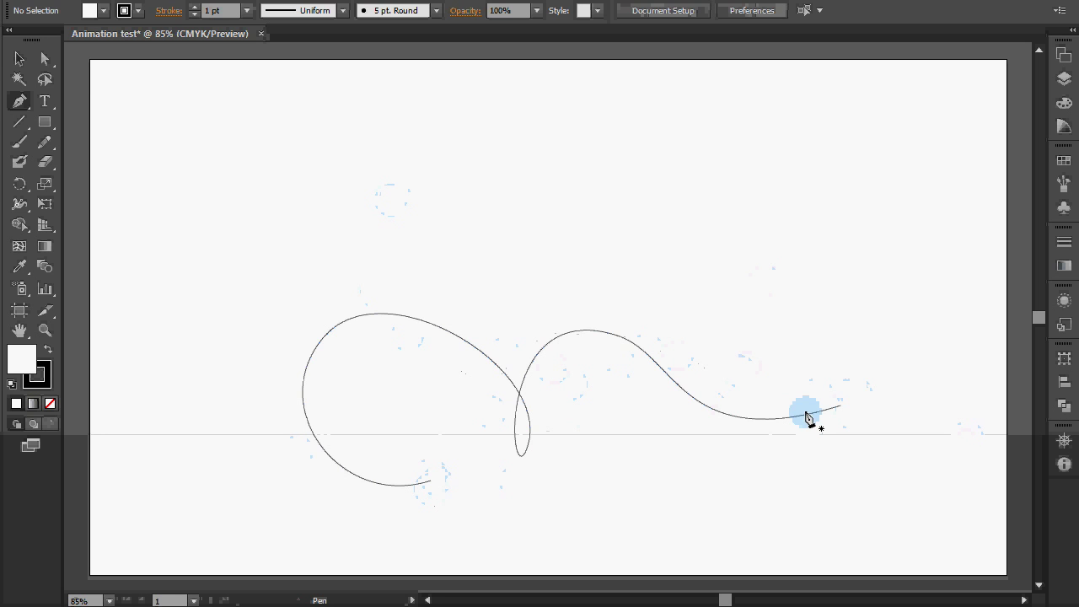
Reselect the curve and continue it back from its right endpoint, placing a smooth anchor just below the descending slope.
key("ctrl")
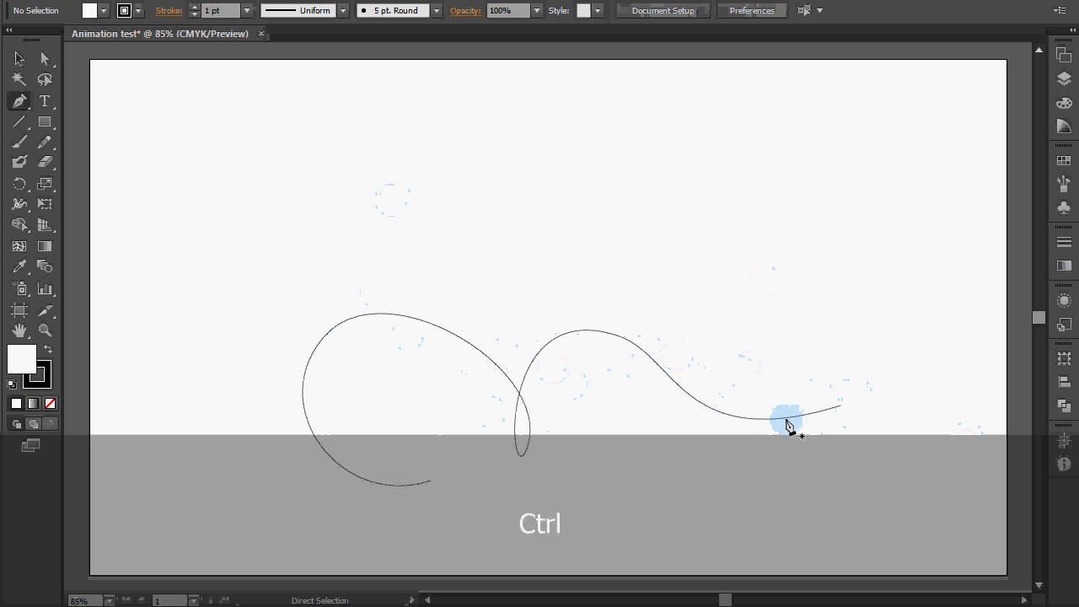
left_click(824, 411, "ctrl")
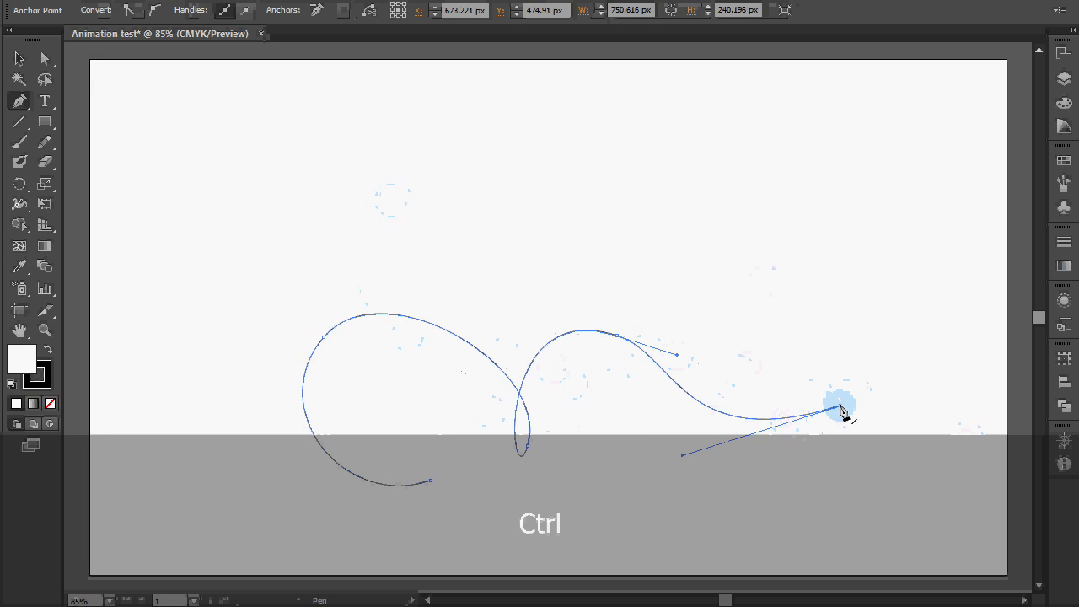
left_click_drag(840, 411, 802, 456)
left_click(721, 446)
left_click(617, 335)
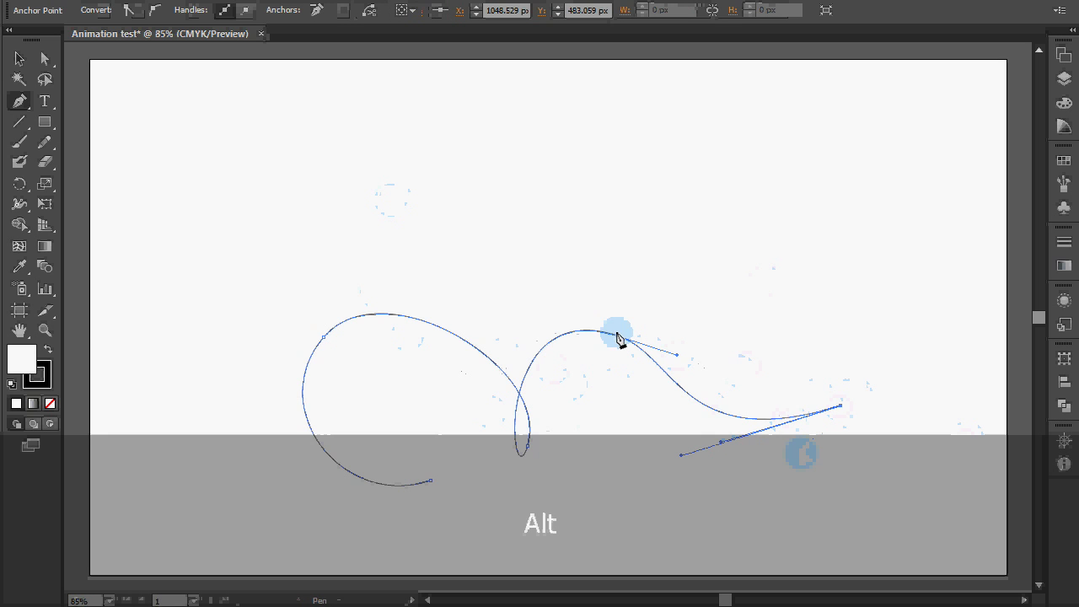
left_click(685, 403)
left_click(661, 394)
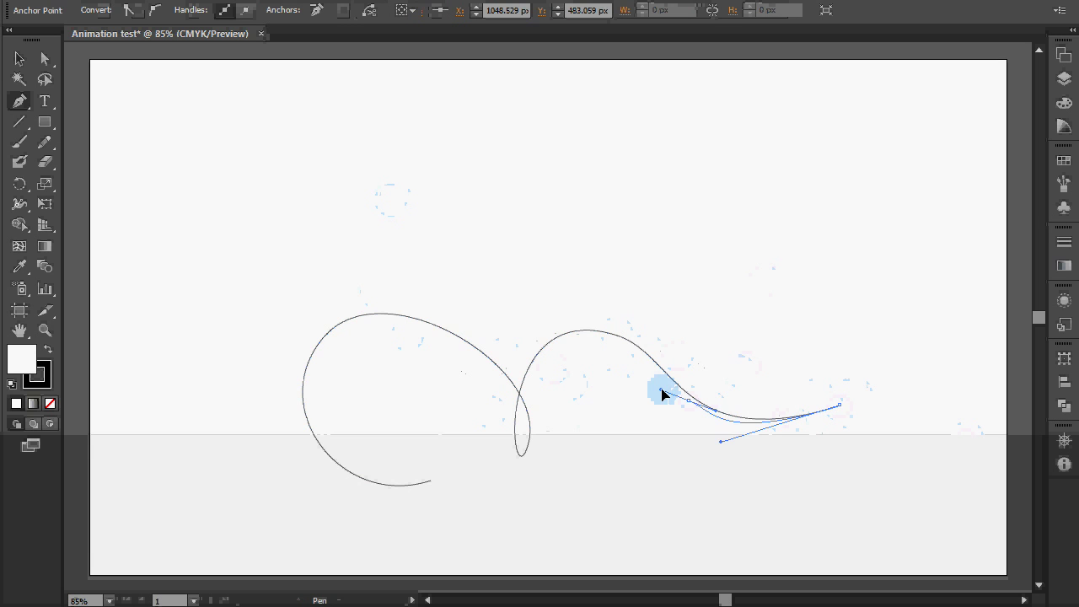
left_click(677, 398)
Extend the second edge closely beneath the middle hump with two smooth anchor points.
left_click(638, 347)
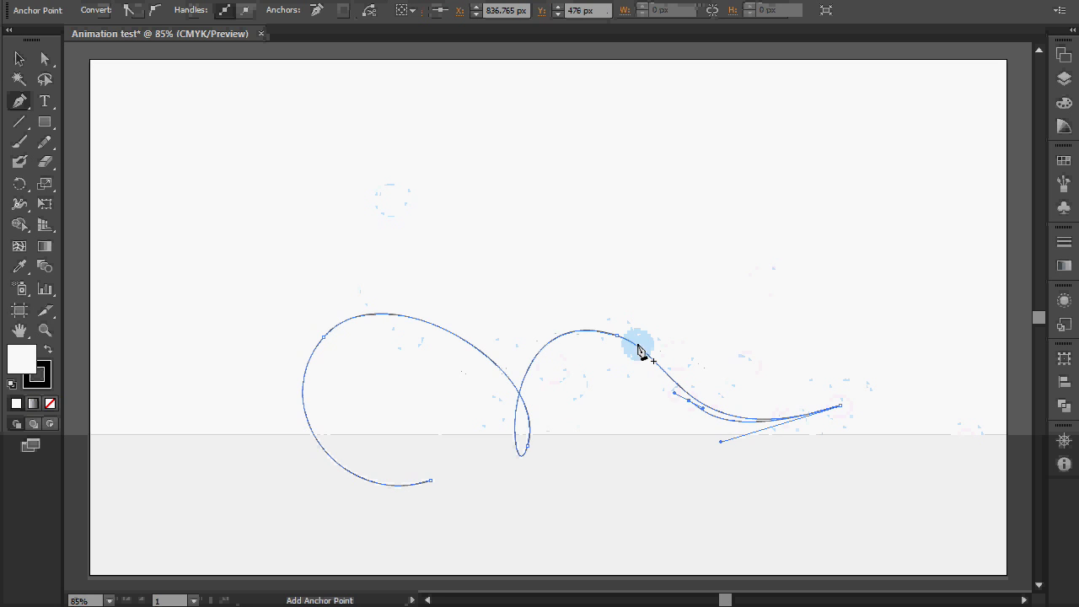
left_click(619, 346)
left_click(592, 339, "ctrl")
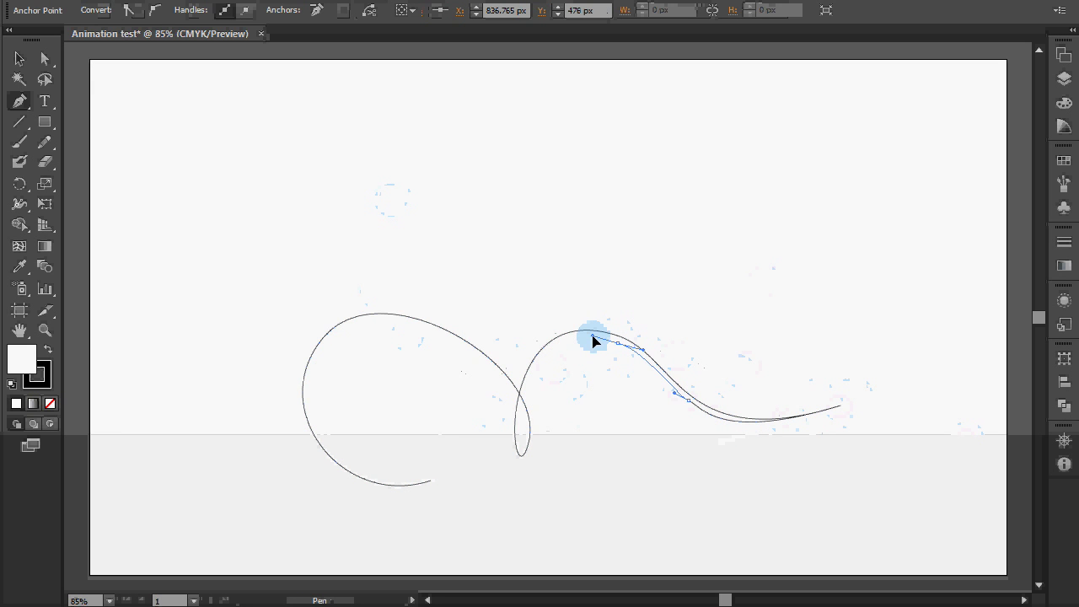
left_click(540, 368, "ctrl")
left_click_drag(539, 367, 535, 370)
Continue the second edge down inside the narrow middle loop and back up to where the curve crosses itself.
left_click(538, 379, "ctrl")
left_click(523, 414, "ctrl")
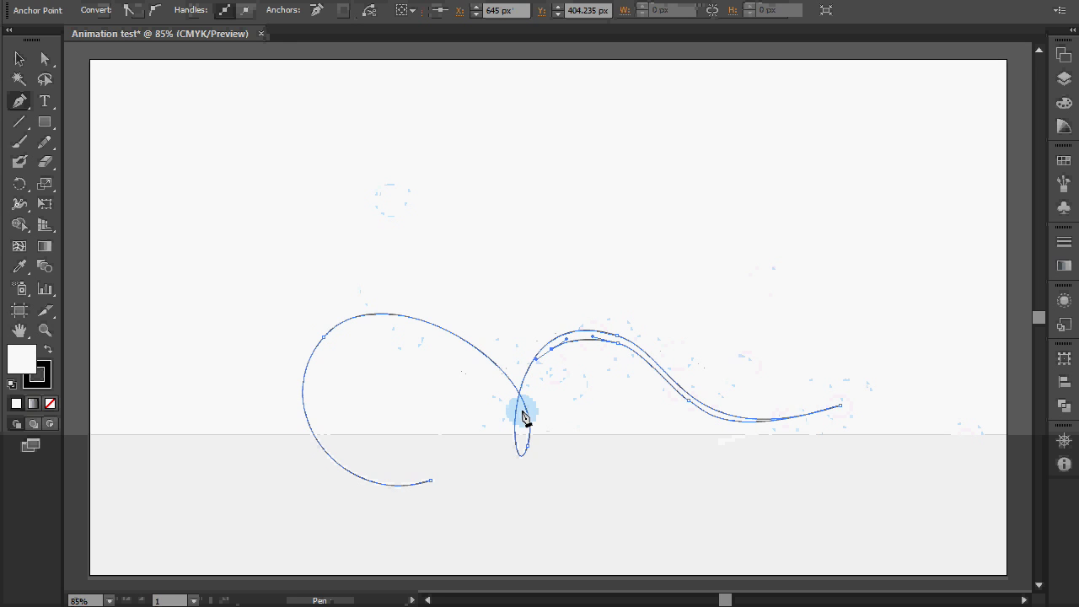
left_click(523, 440, "ctrl")
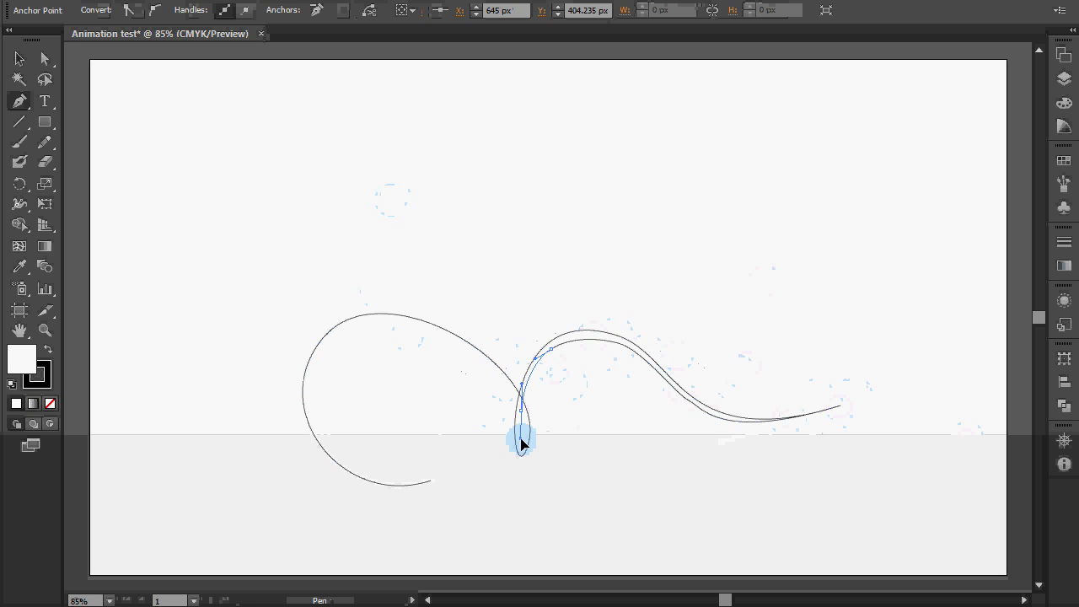
left_click(528, 428, "ctrl")
left_click(533, 409, "ctrl")
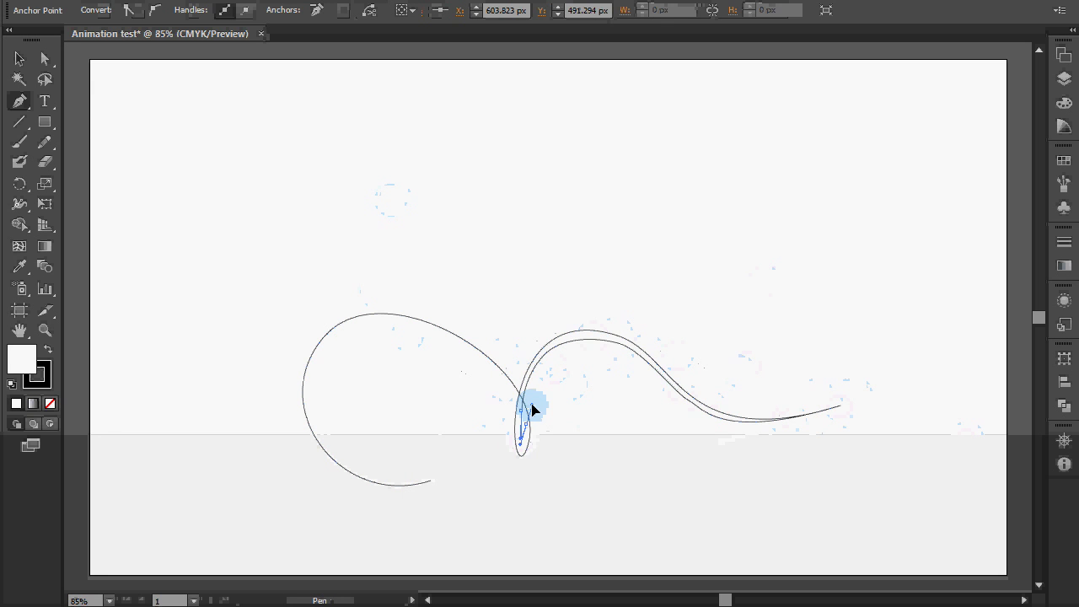
left_click(524, 402, "ctrl")
left_click(507, 381, "ctrl")
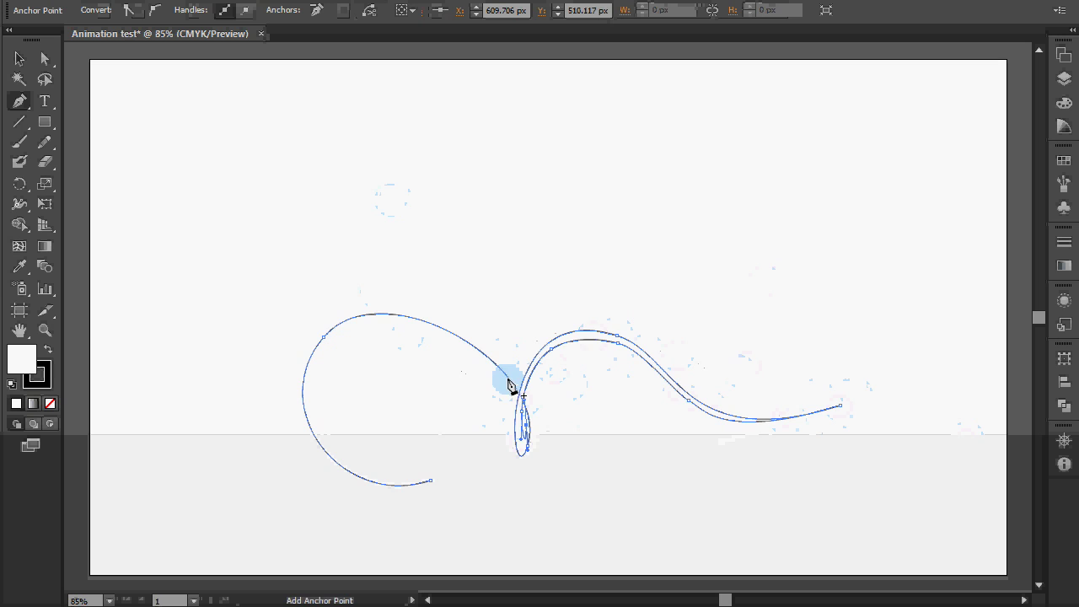
left_click(490, 369, "ctrl")
left_click_drag(490, 369, 486, 357)
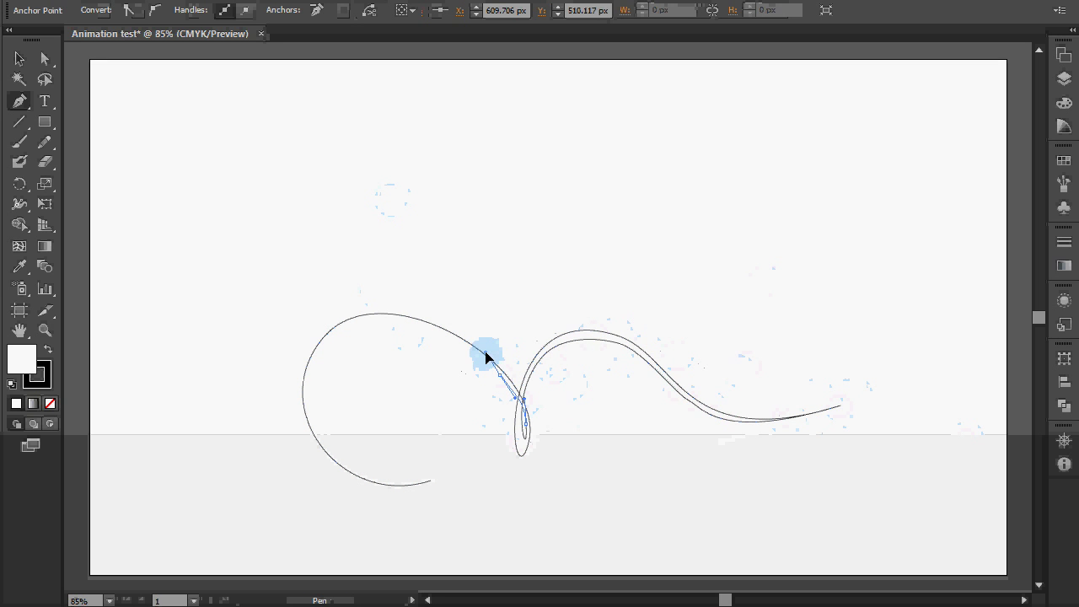
key("ctrl+z")
left_click(439, 331, "ctrl")
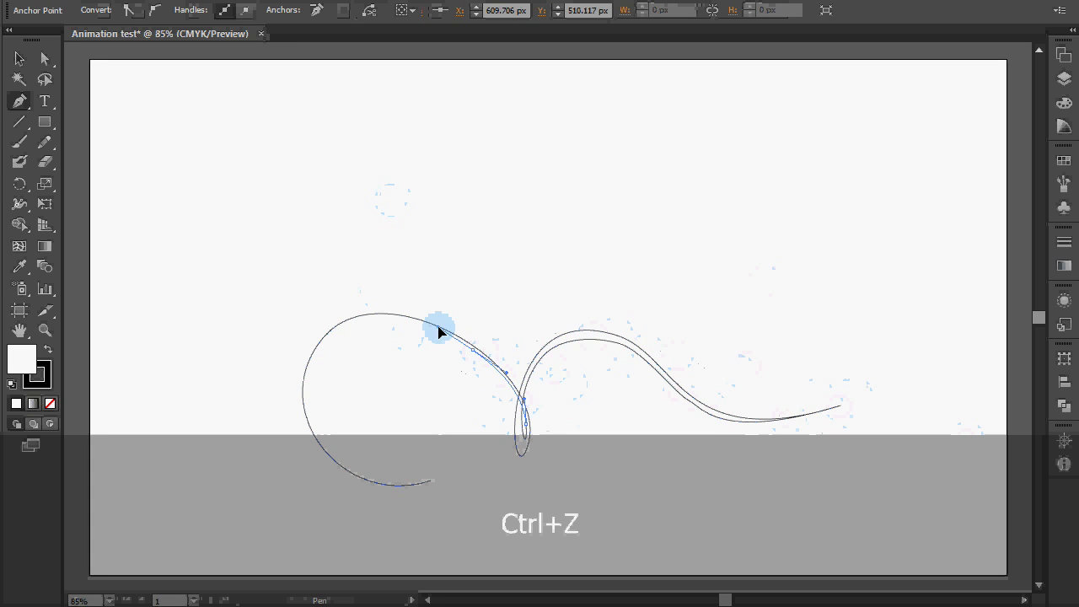
left_click(439, 355, "ctrl")
key("ctrl+z")
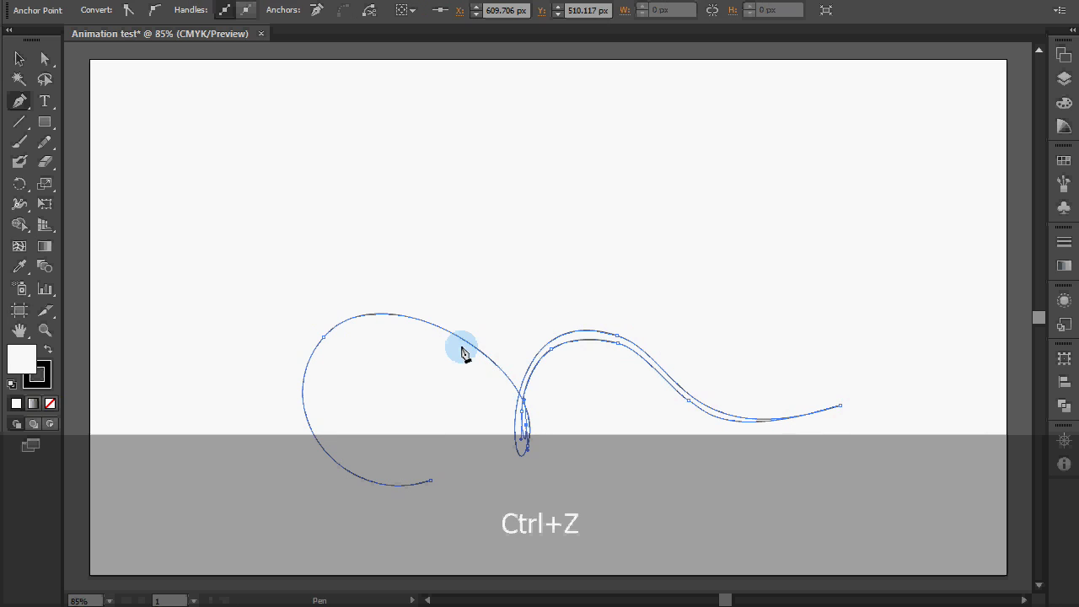
Run the second edge around the inside of the large left loop with smooth anchors on its upper right, top and left side.
left_click(431, 334, "ctrl")
left_click(357, 329)
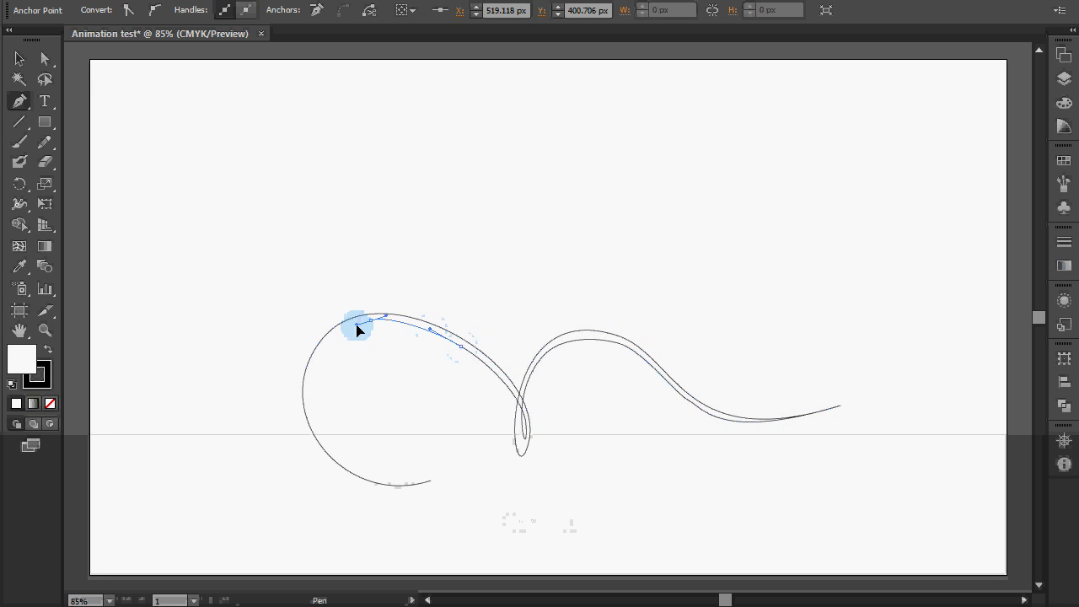
left_click_drag(356, 329, 351, 329)
left_click(311, 385, "ctrl")
left_click(306, 421)
left_click_drag(306, 422, 304, 425)
Add an inner anchor at the large loop's lower left and close the path at the curve's starting point.
left_click(404, 486, "ctrl")
left_click_drag(403, 487, 431, 481)
left_click(404, 487, "ctrl")
left_click(348, 468, "ctrl")
left_click(361, 471, "ctrl")
left_click(359, 478, "ctrl")
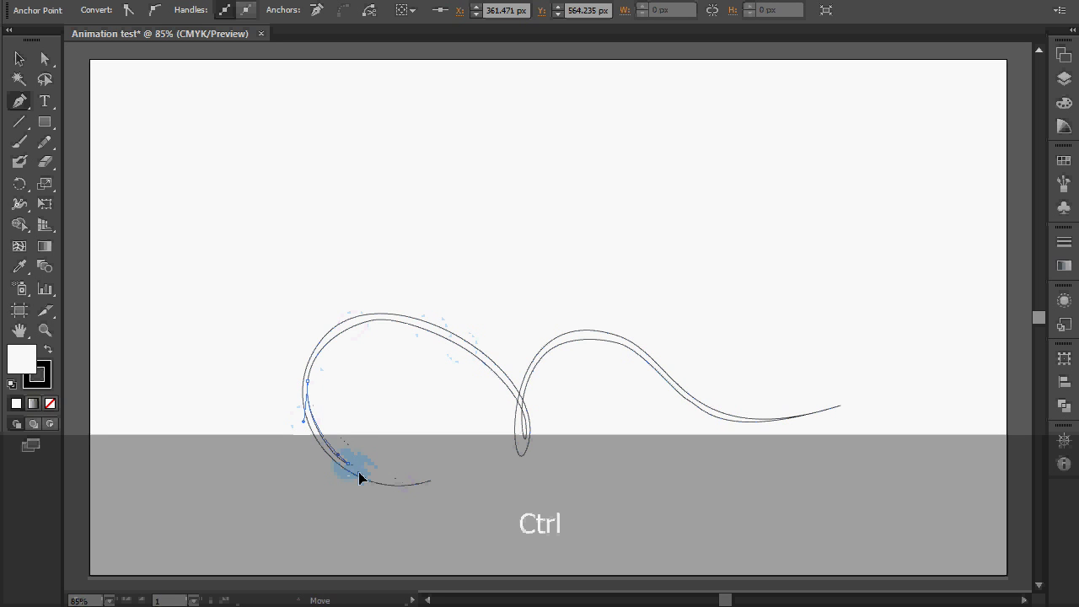
left_click(432, 480, "ctrl")
left_click(429, 480)
left_click_drag(427, 482, 365, 479)
Refine the anchor and handles at the large loop's lower end so the ribbon tapers smoothly, and deselect the path.
key("alt")
left_click(360, 479, "ctrl")
left_click(353, 471, "ctrl")
left_click(343, 468, "ctrl")
left_click(378, 493, "ctrl")
left_click(391, 495, "ctrl")
left_click(392, 495, "ctrl")
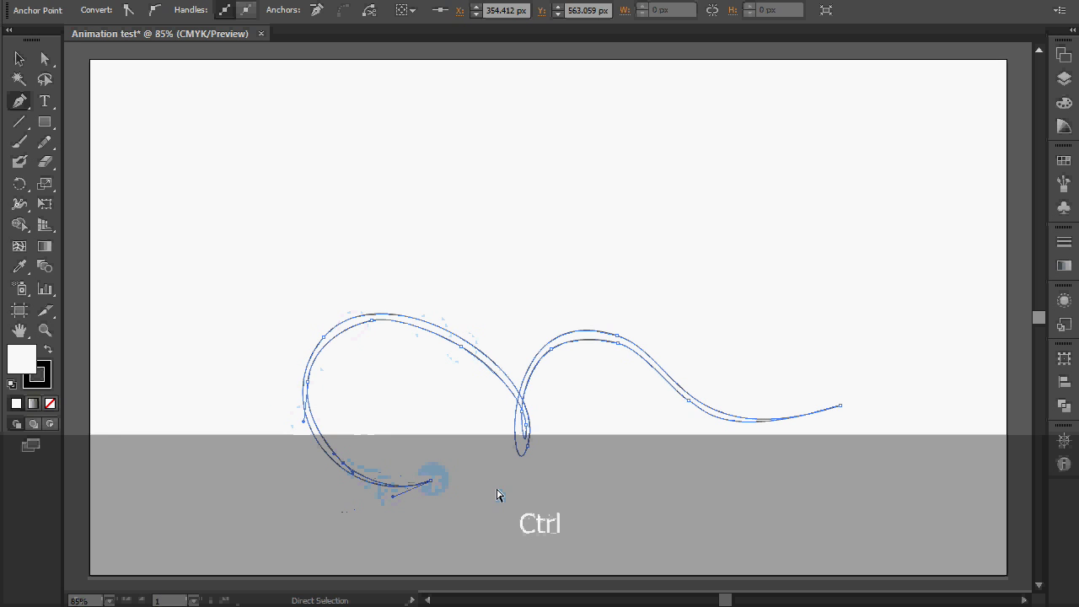
left_click(307, 380, "ctrl")
left_click(368, 328, "ctrl")
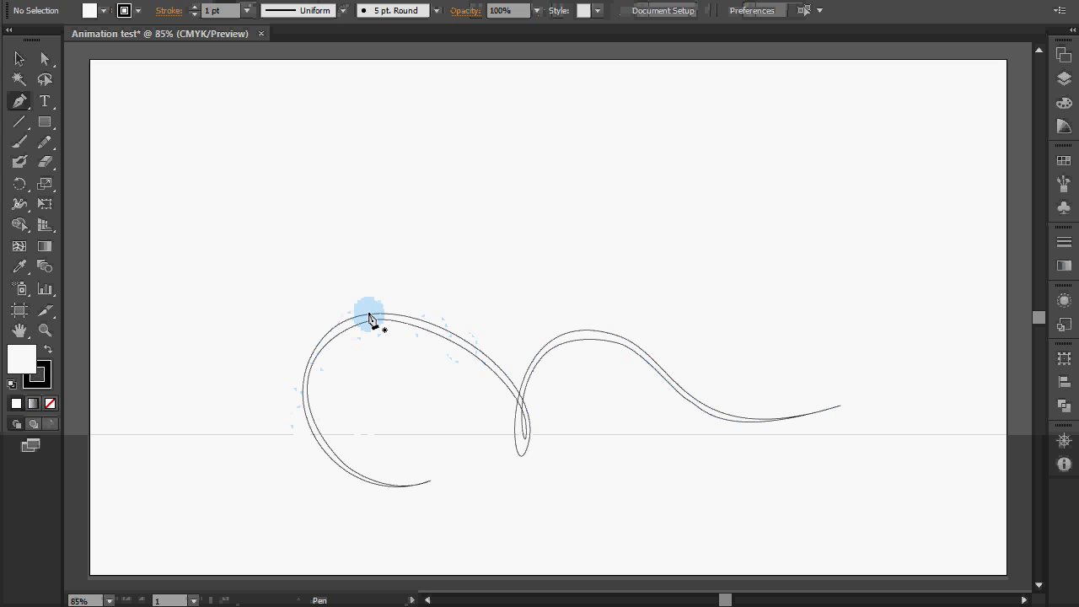
Give the closed swirl a light green fill, remove its stroke, and deselect it.
key("ctrl")
key("v")
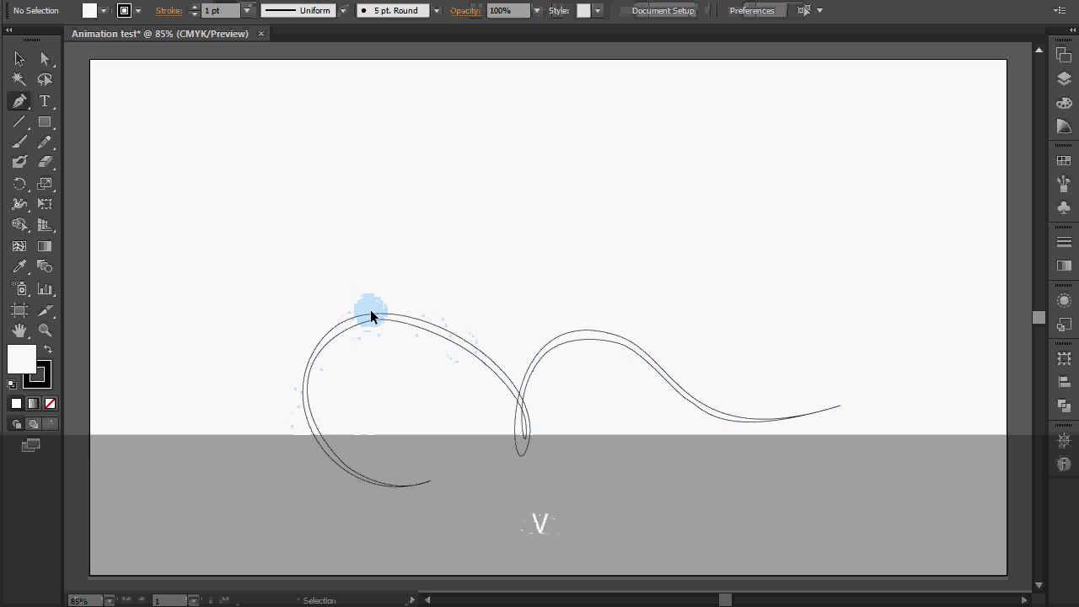
left_click(371, 316)
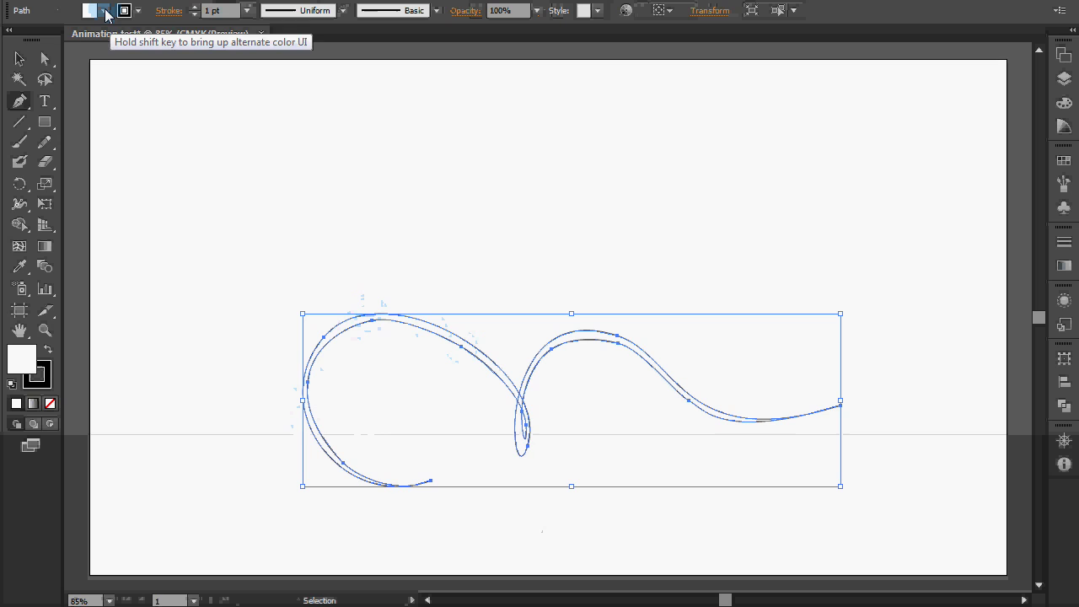
left_click(103, 10)
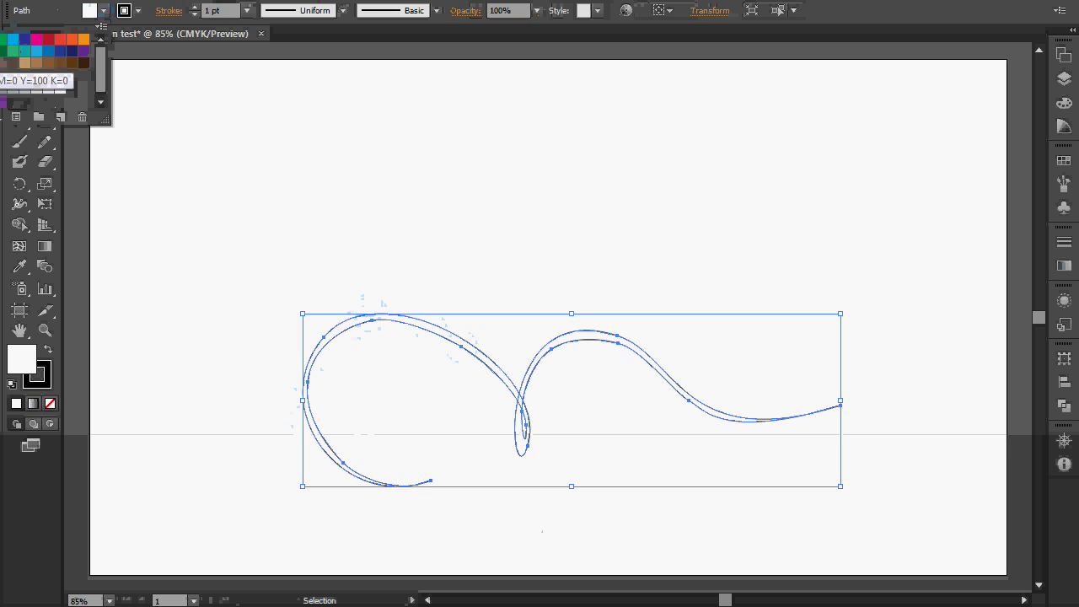
left_click(9, 53)
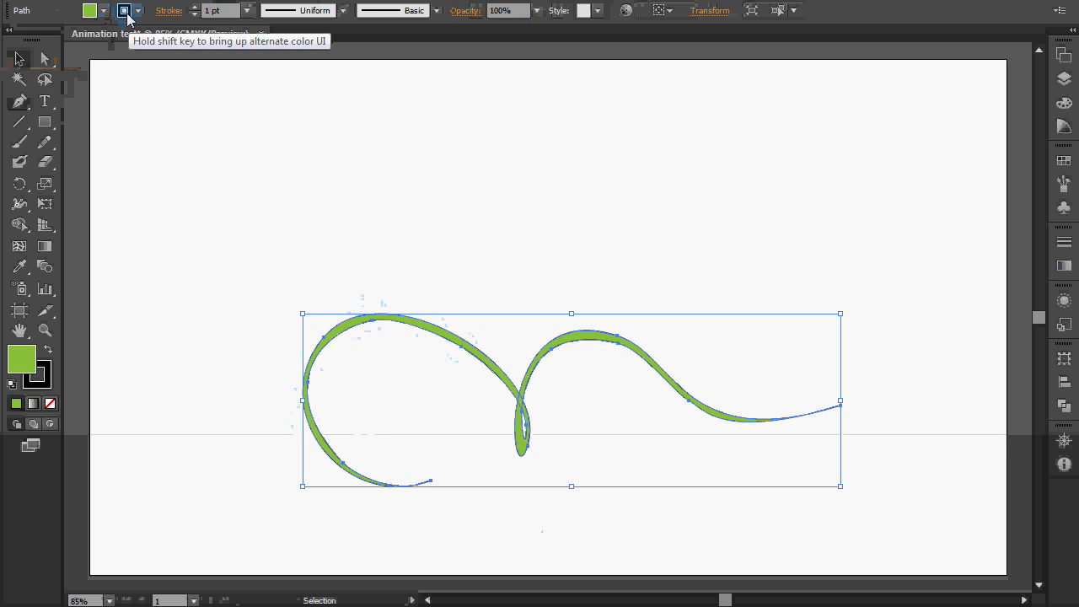
left_click(125, 11)
left_click(9, 75)
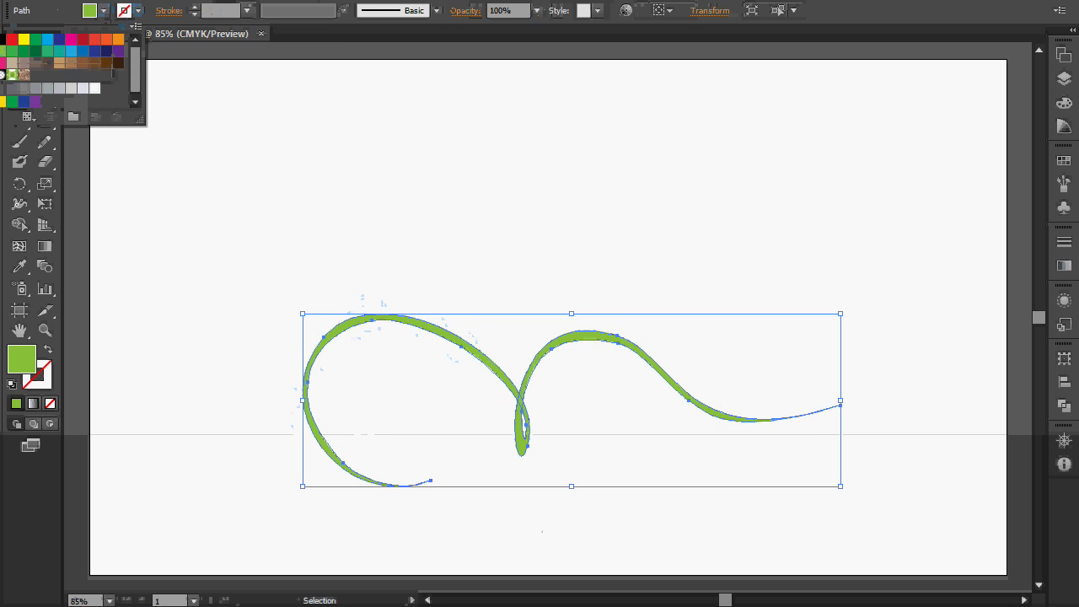
left_click(555, 249)
Select the green swirl on the artboard and copy it.
left_click(807, 416)
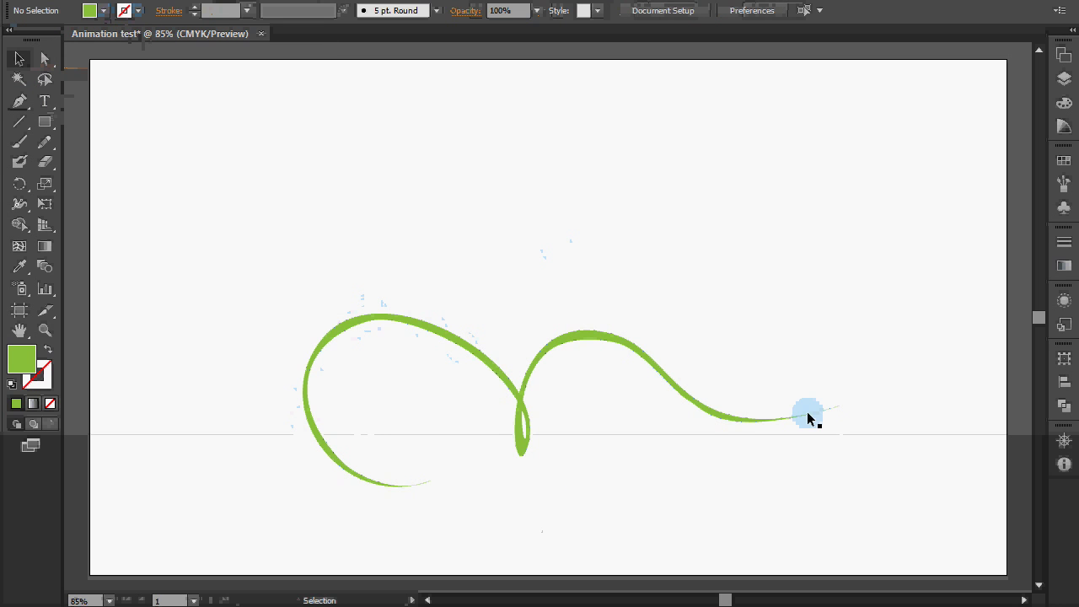
left_click(710, 413)
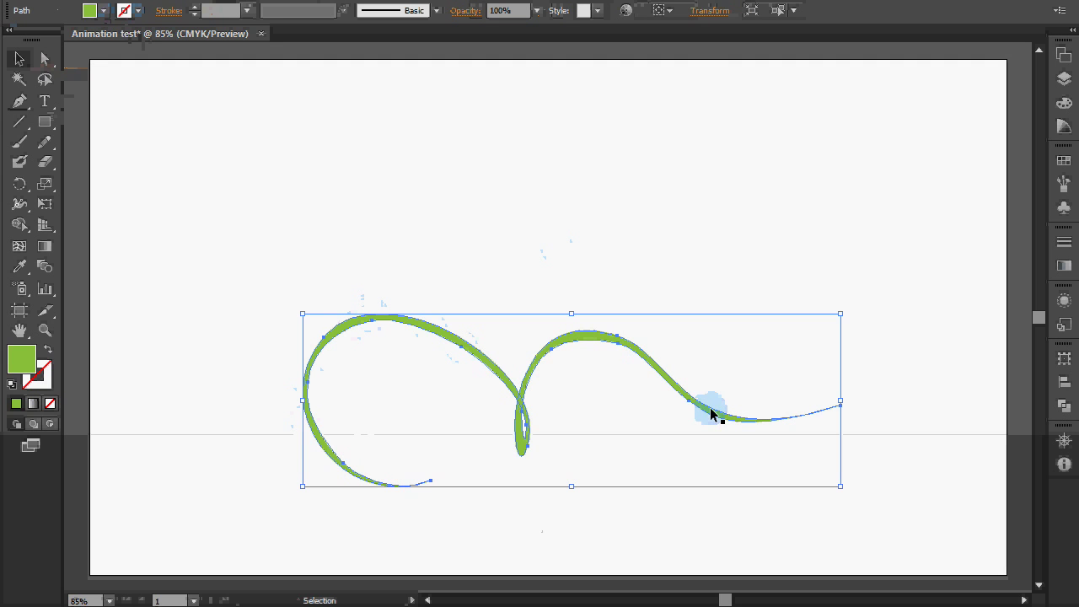
key("ctrl+c")
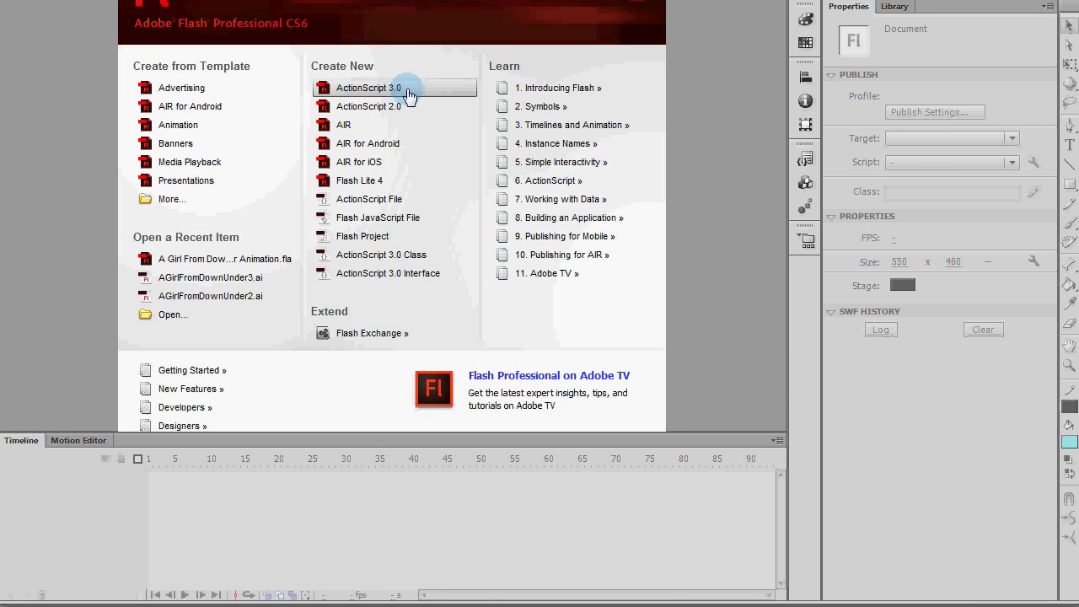
Switch to Flash Professional, create a new ActionScript 3.0 document and set its size to 1280 x 720 px.
left_click(409, 96)
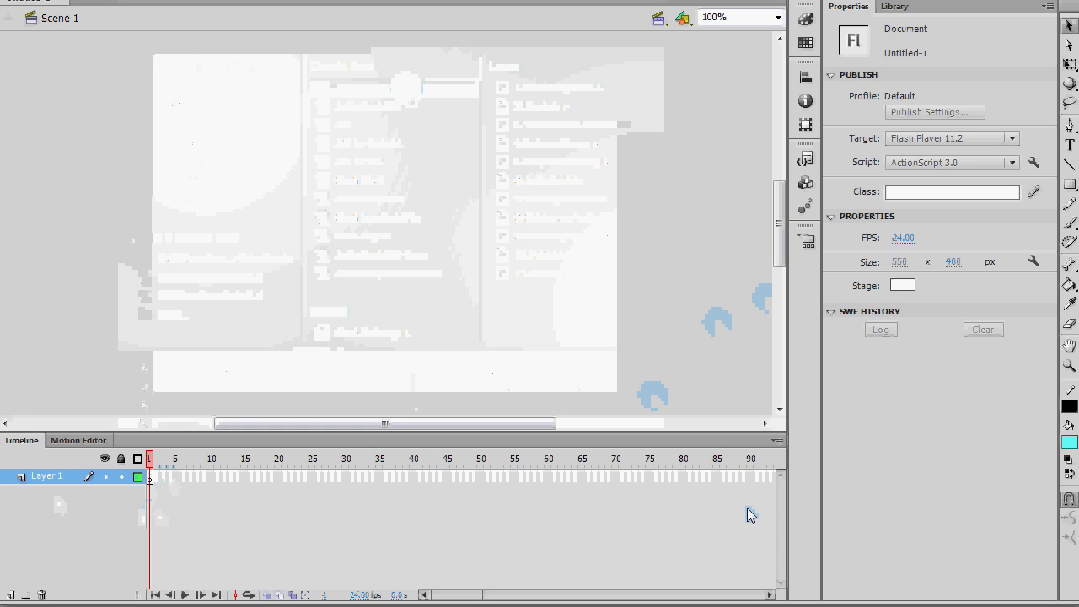
left_click(901, 263)
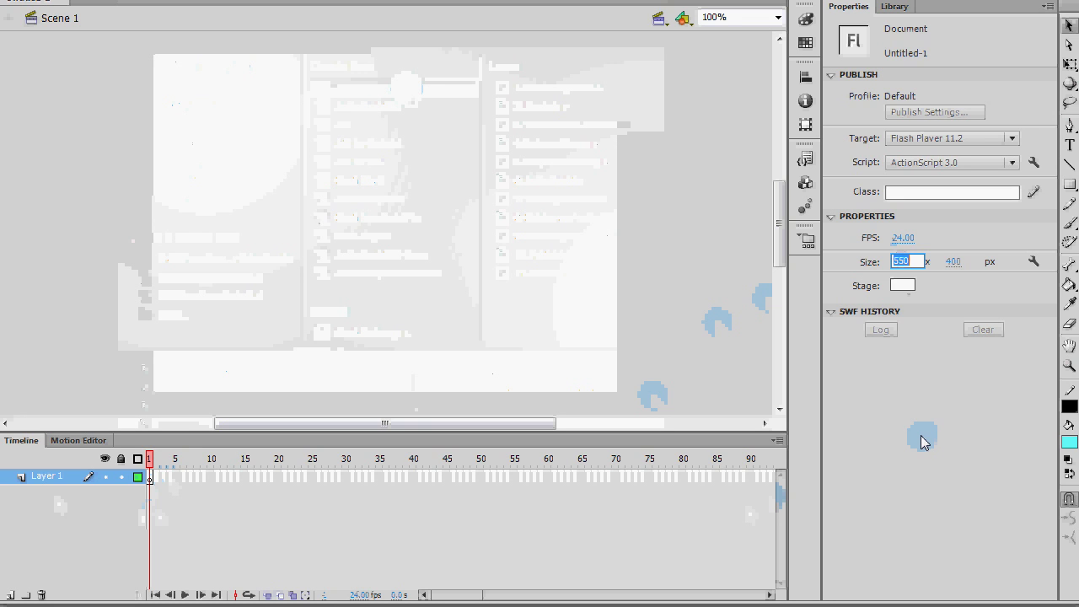
type("1280")
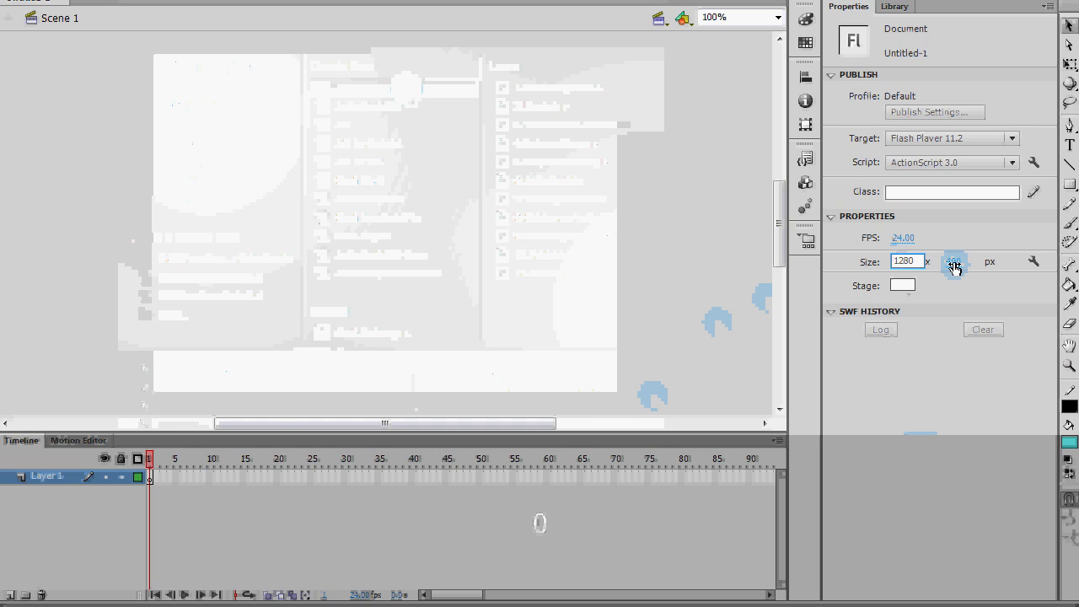
left_click(953, 263)
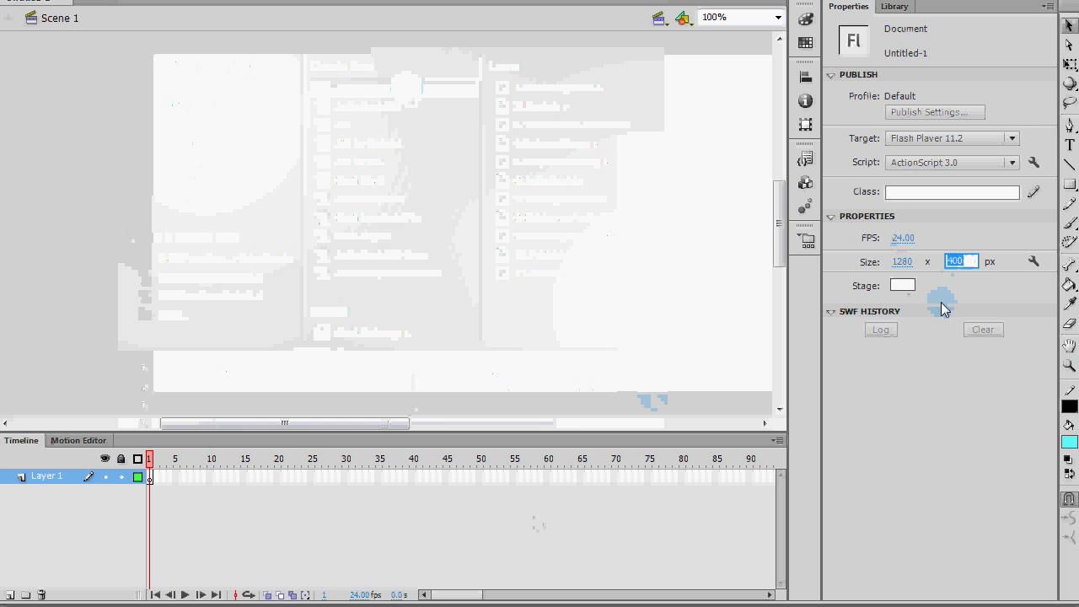
type("720")
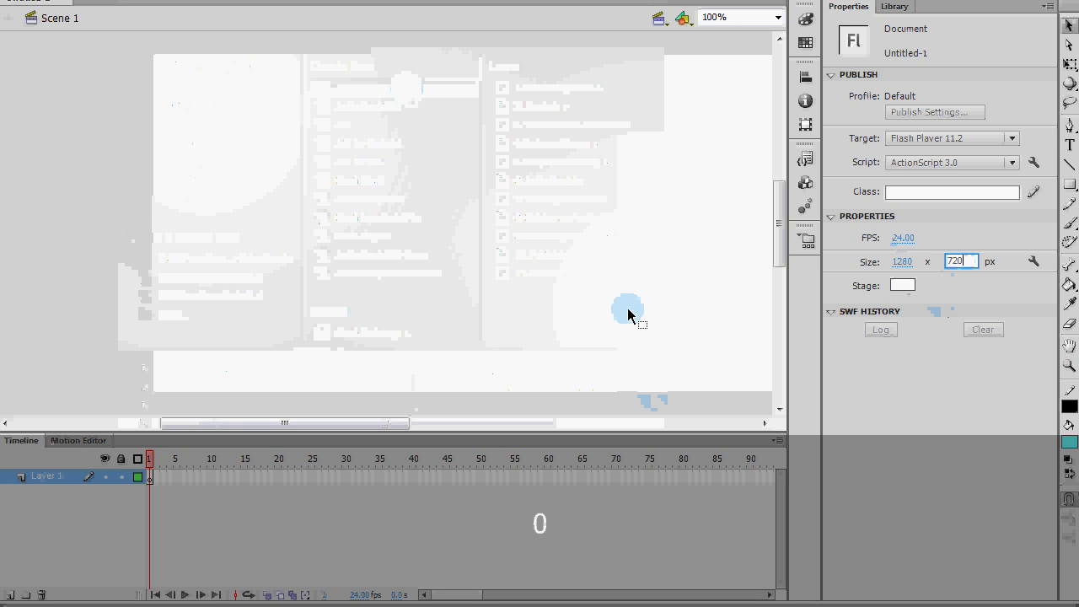
left_click(904, 285)
left_click(829, 335)
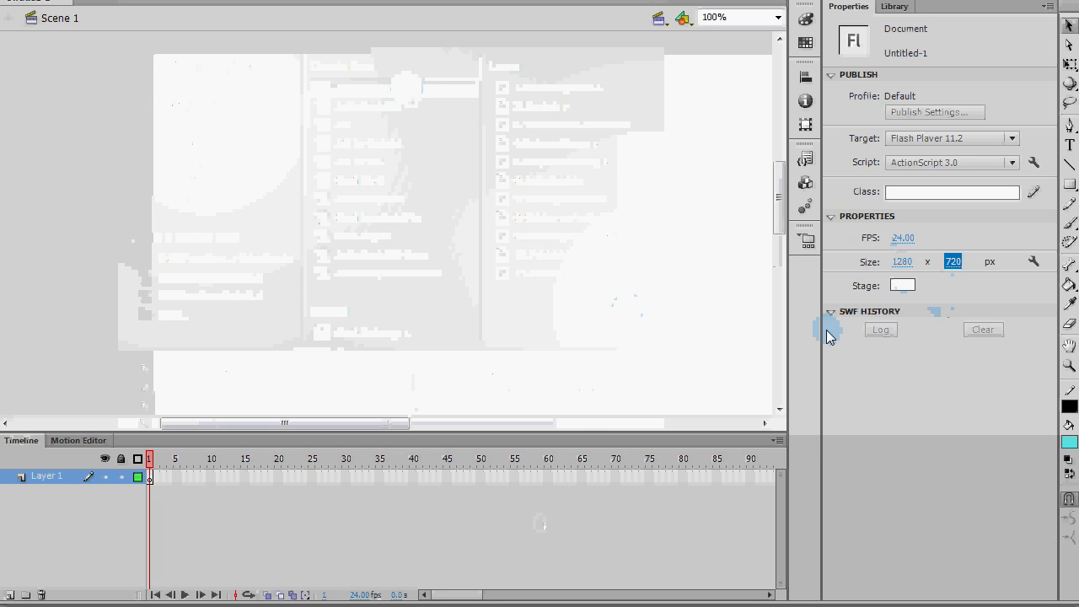
Set the stage's background color to dark green.
left_click(750, 17)
left_click(775, 18)
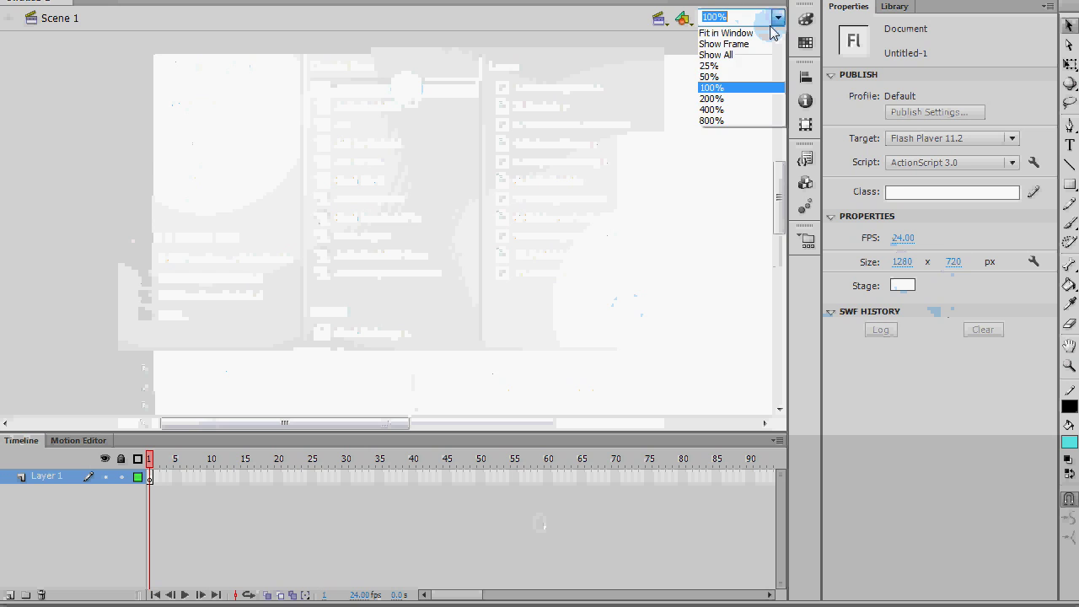
left_click(723, 43)
left_click(961, 234)
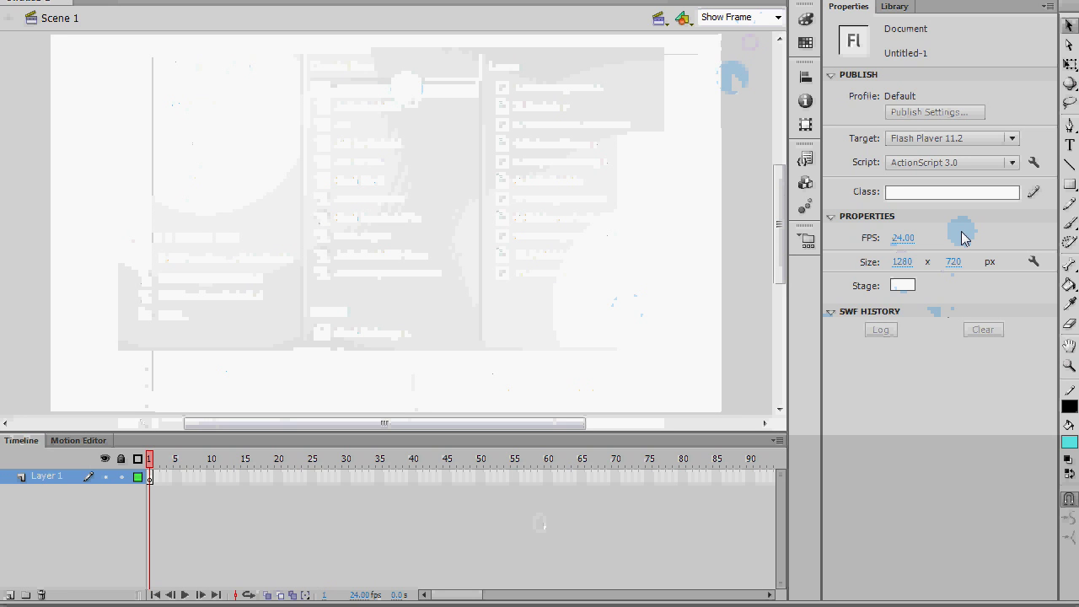
left_click(898, 287)
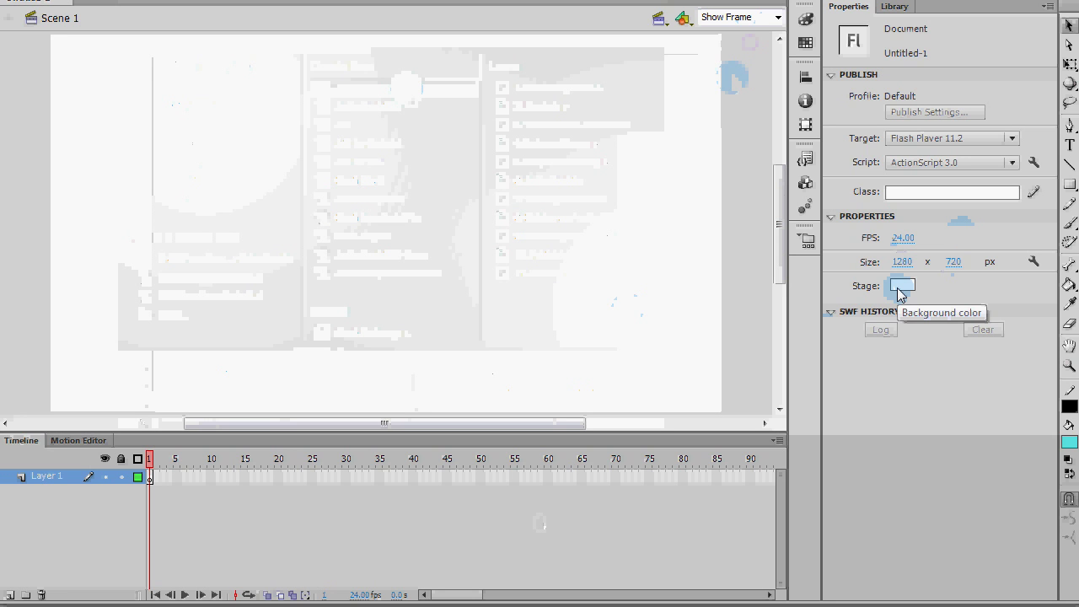
left_click(900, 287)
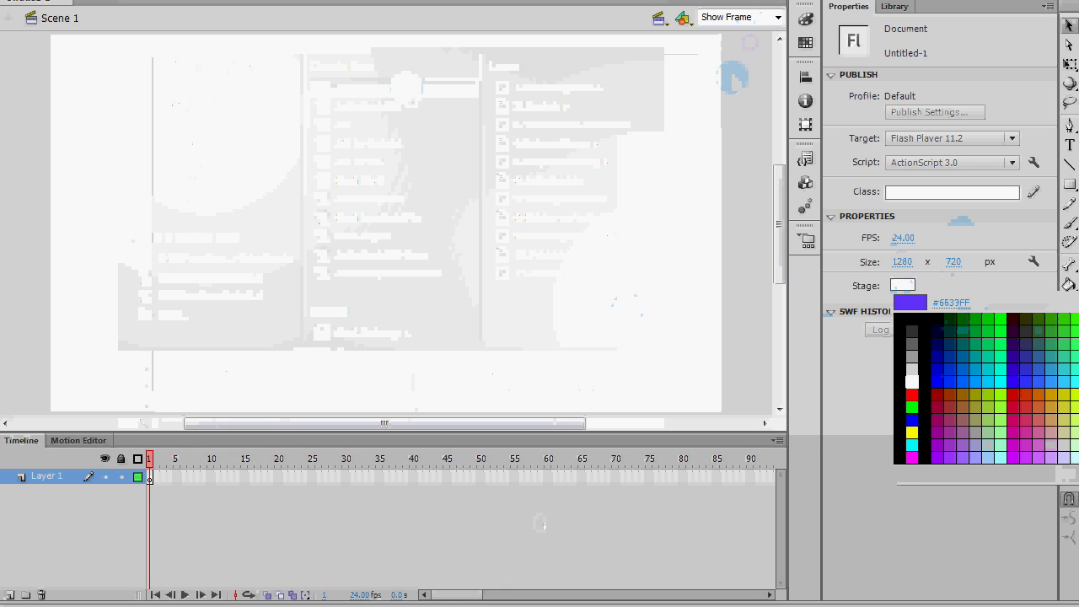
left_click(969, 320)
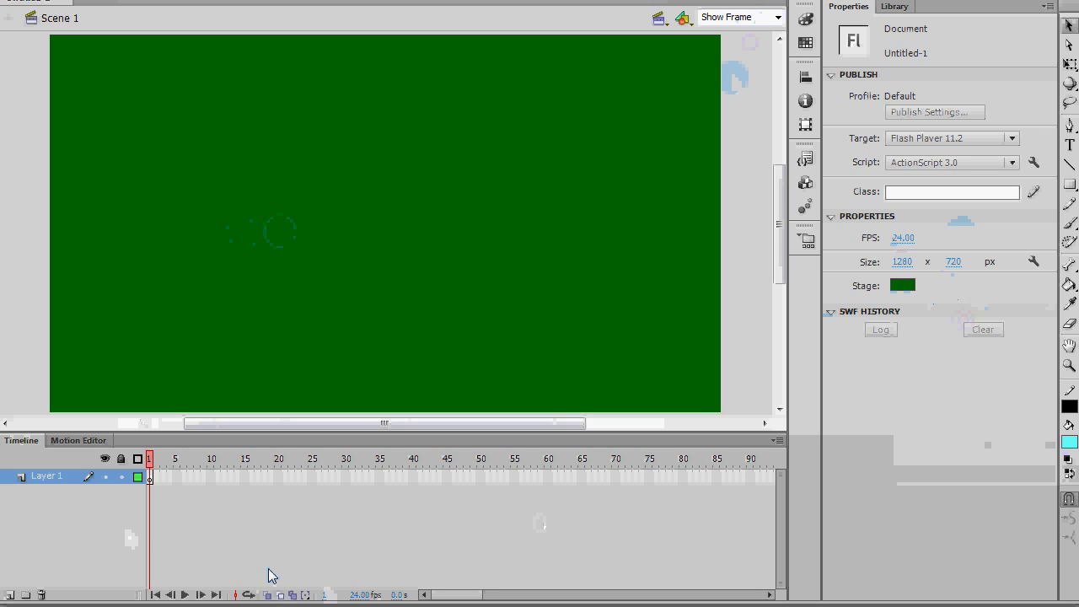
Paste the copied swirl onto the stage using AI File Importer preferences, and move it straight down to about Y 287.
left_click(371, 245)
key("ctrl+v")
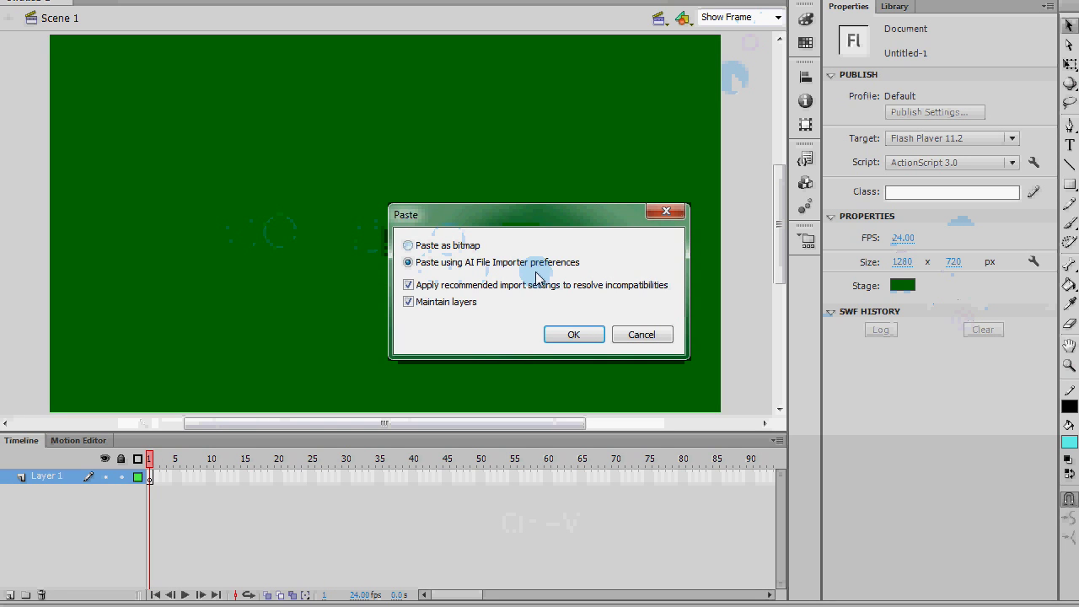
left_click(573, 334)
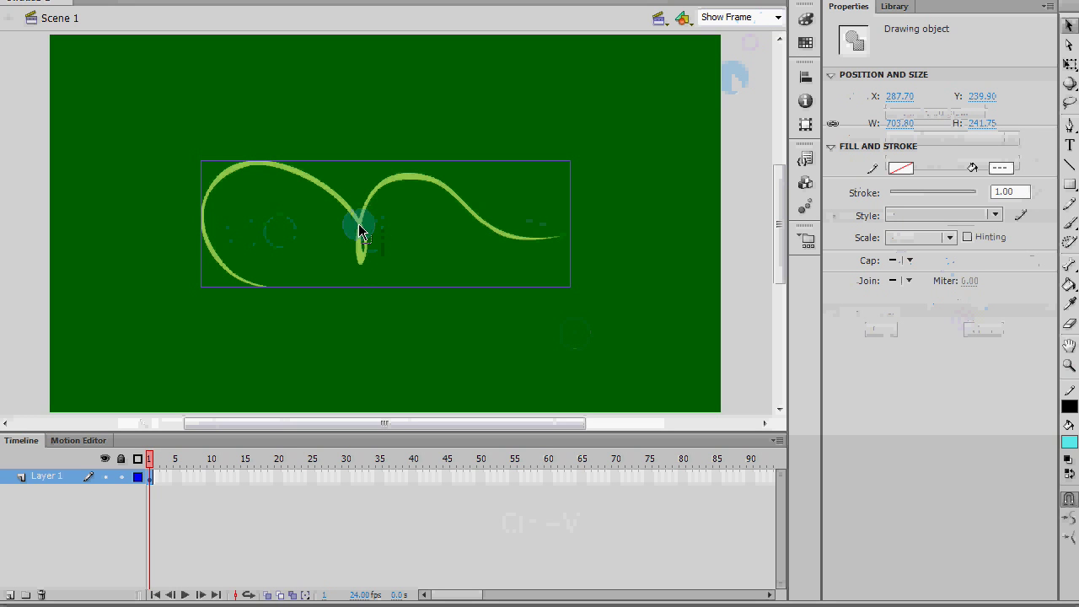
left_click_drag(360, 232, 360, 256)
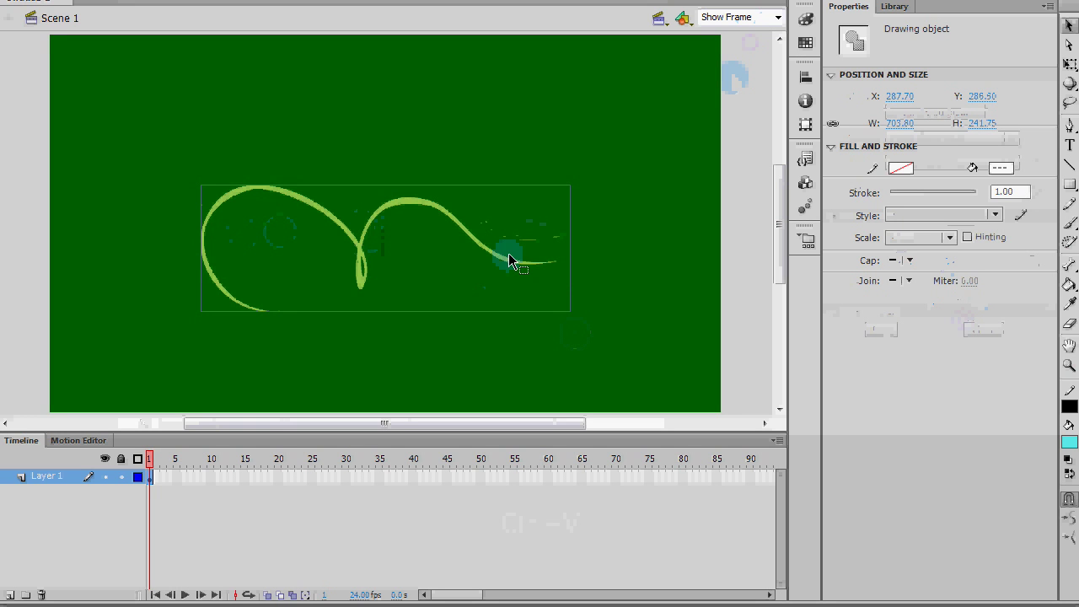
Break the pasted swirl apart into an editable shape.
left_click(569, 193)
left_click(375, 224)
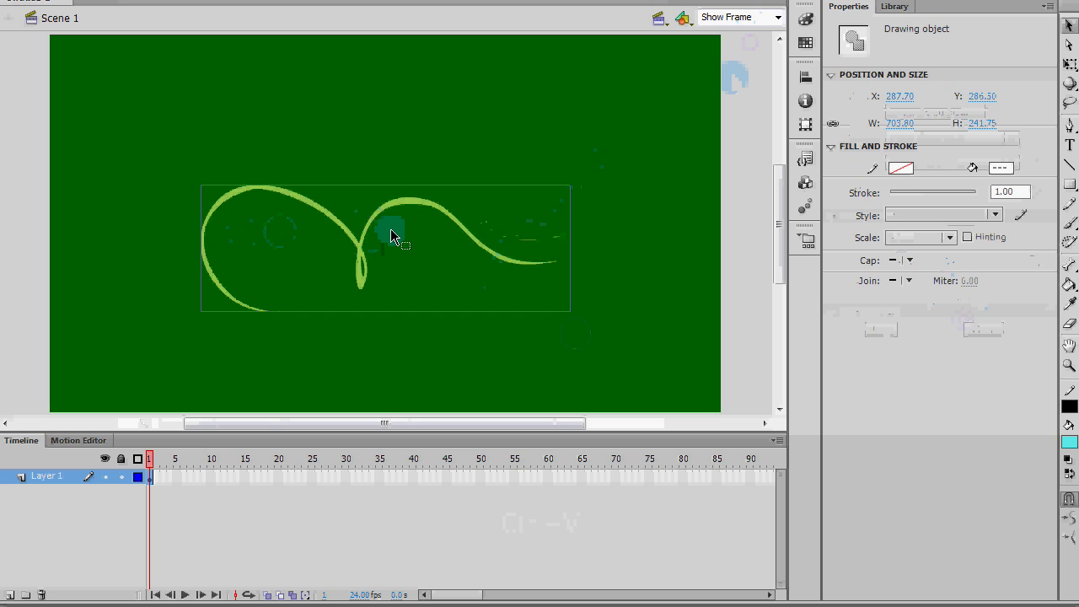
right_click(392, 231)
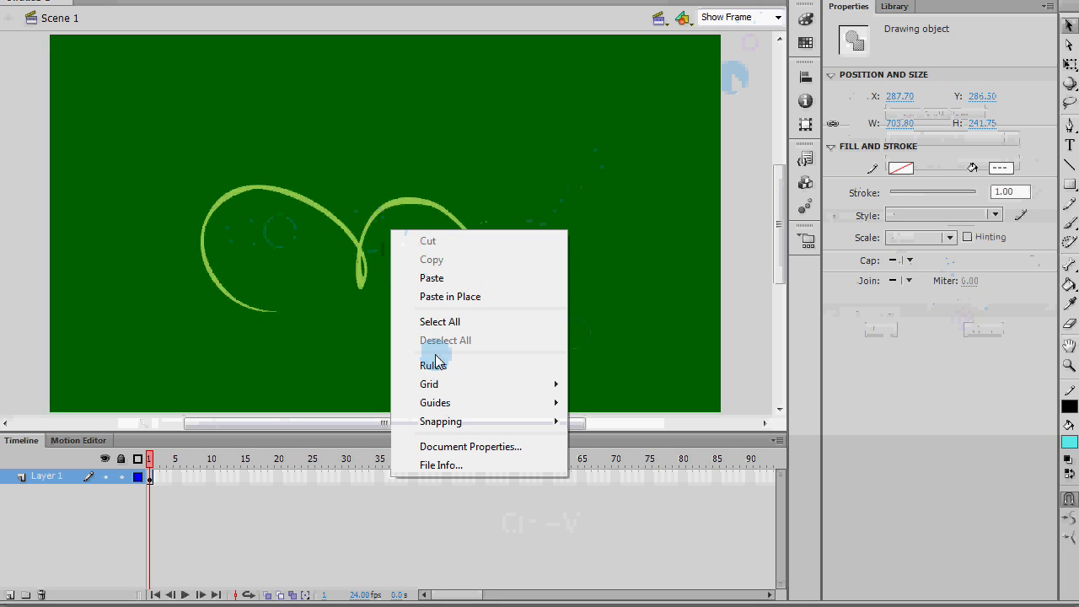
right_click(380, 217)
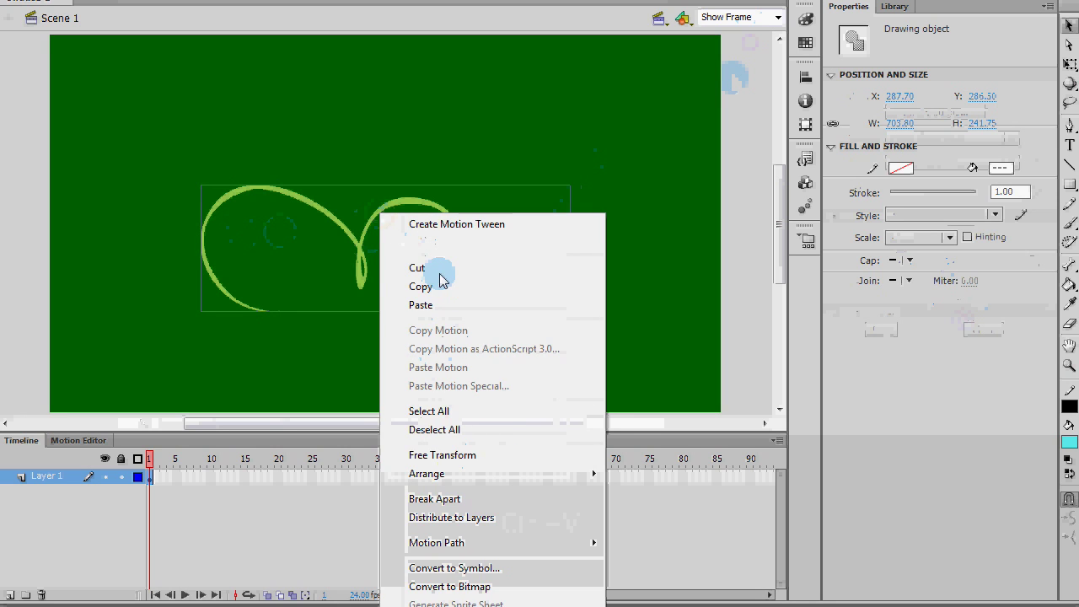
left_click(435, 499)
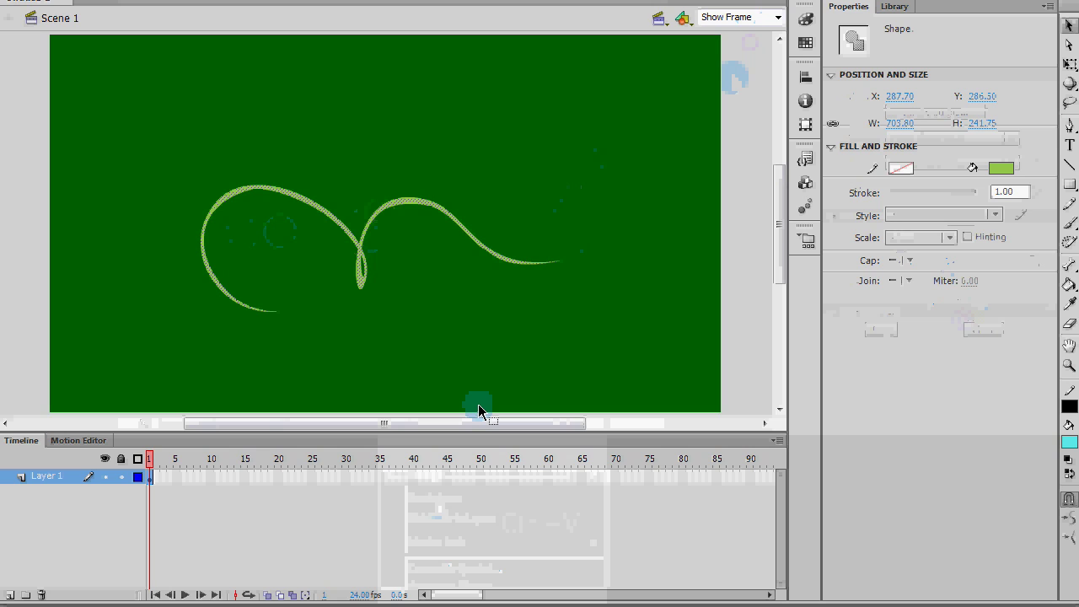
Deselect the shape and add keyframes up to frame 4 on Layer 1, erasing slightly more of the swirl's right tip in each.
left_click(1068, 325)
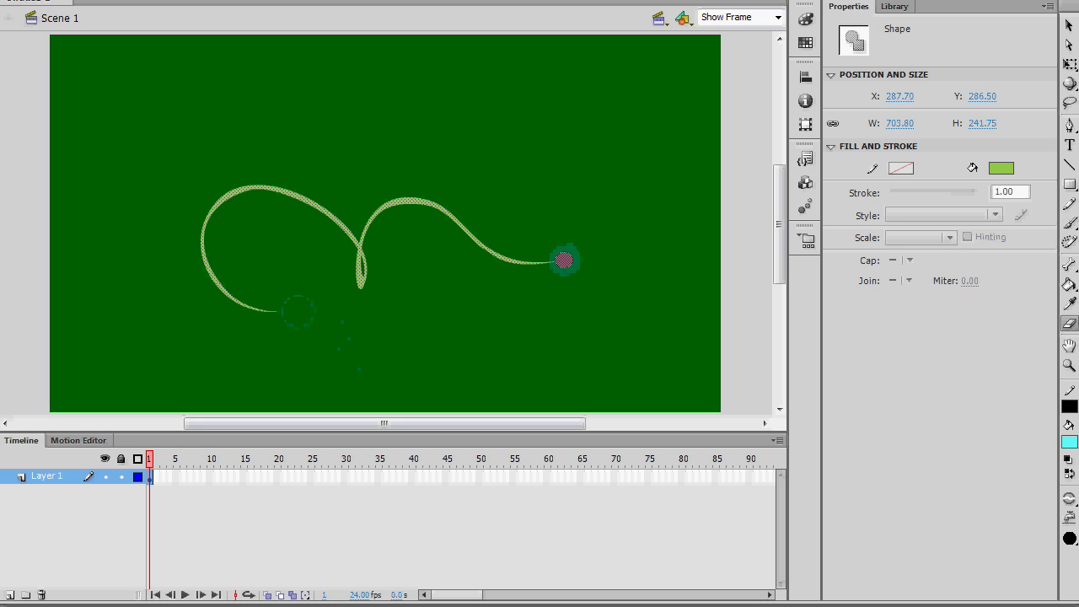
key("Escape")
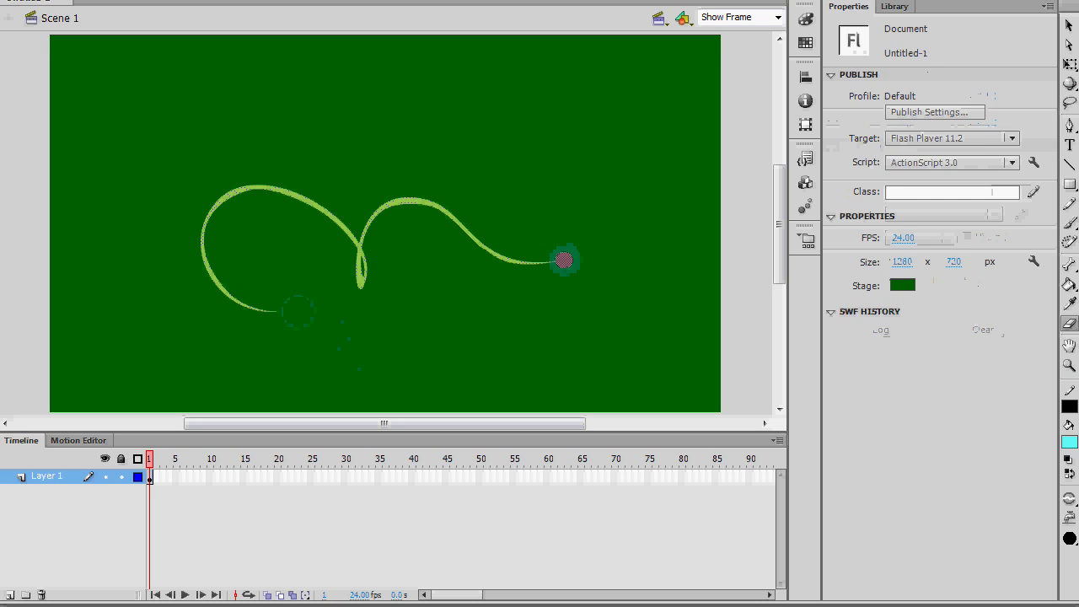
key("F5")
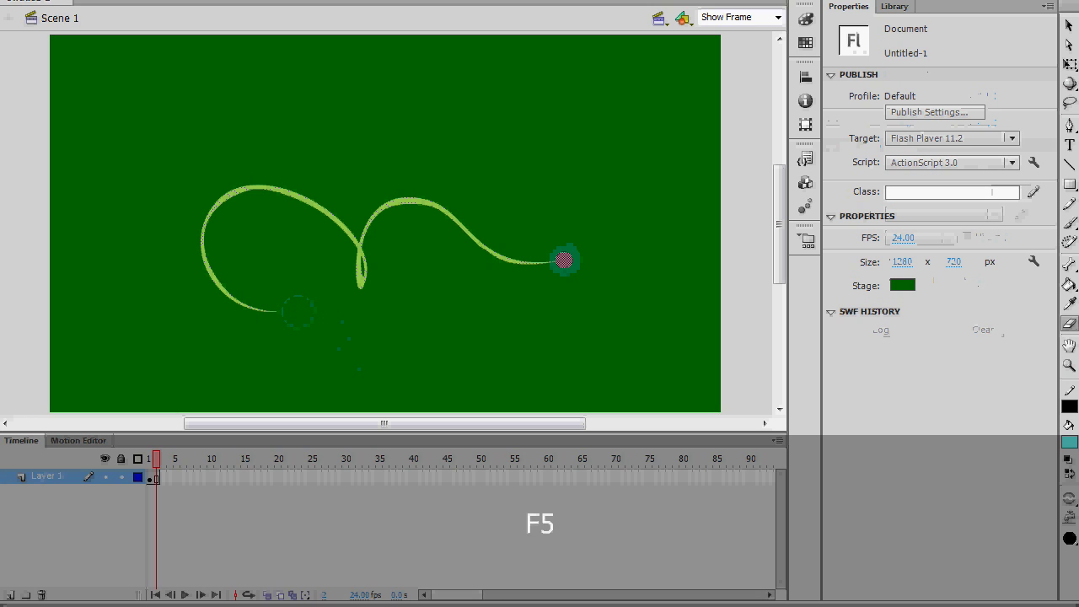
key("ctrl")
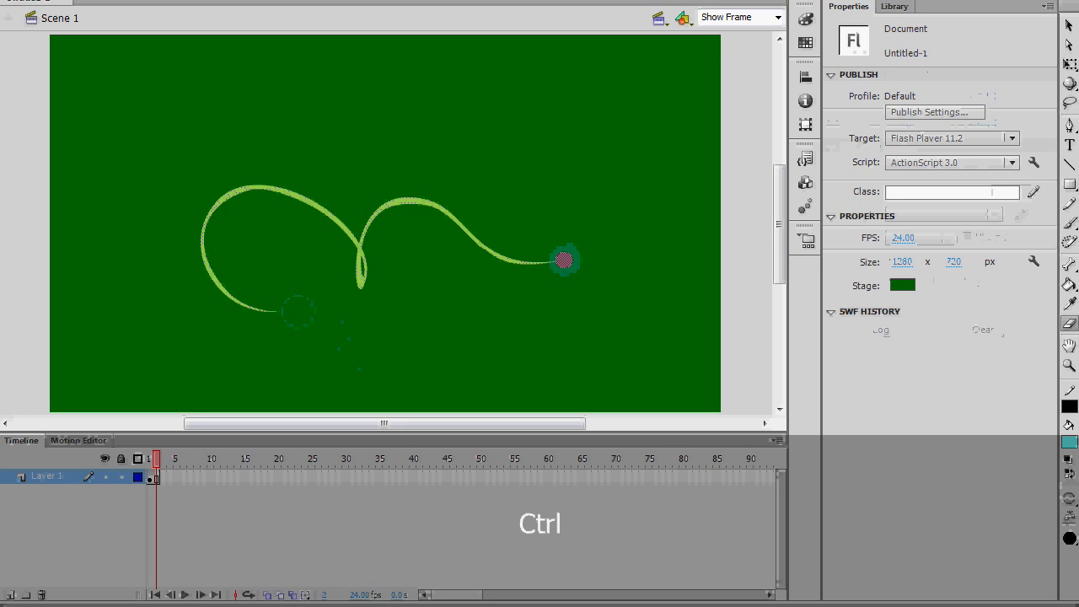
key("F6")
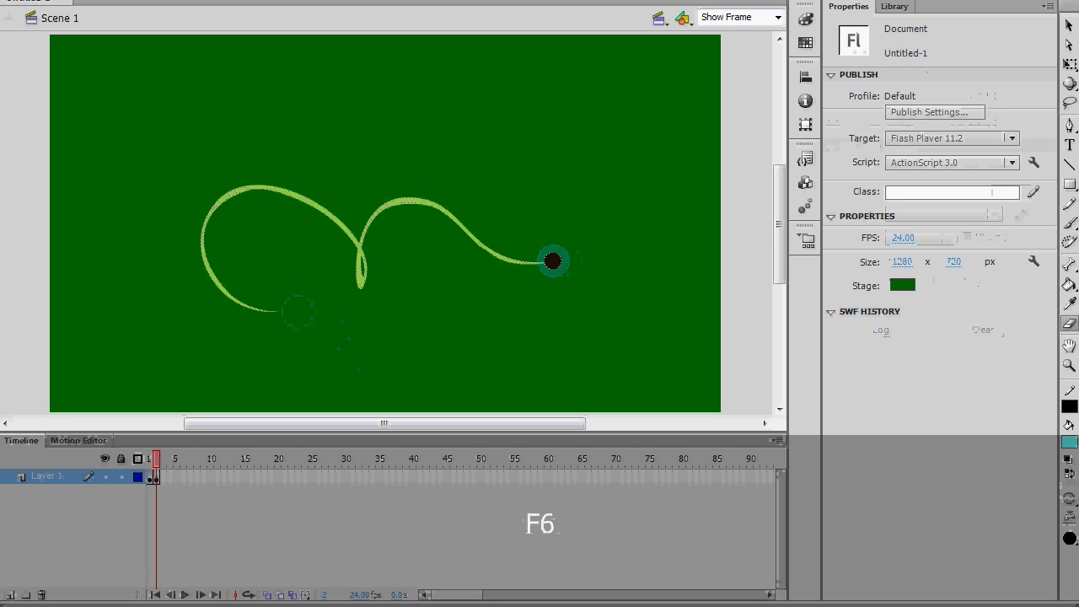
key("F6")
key("F6")
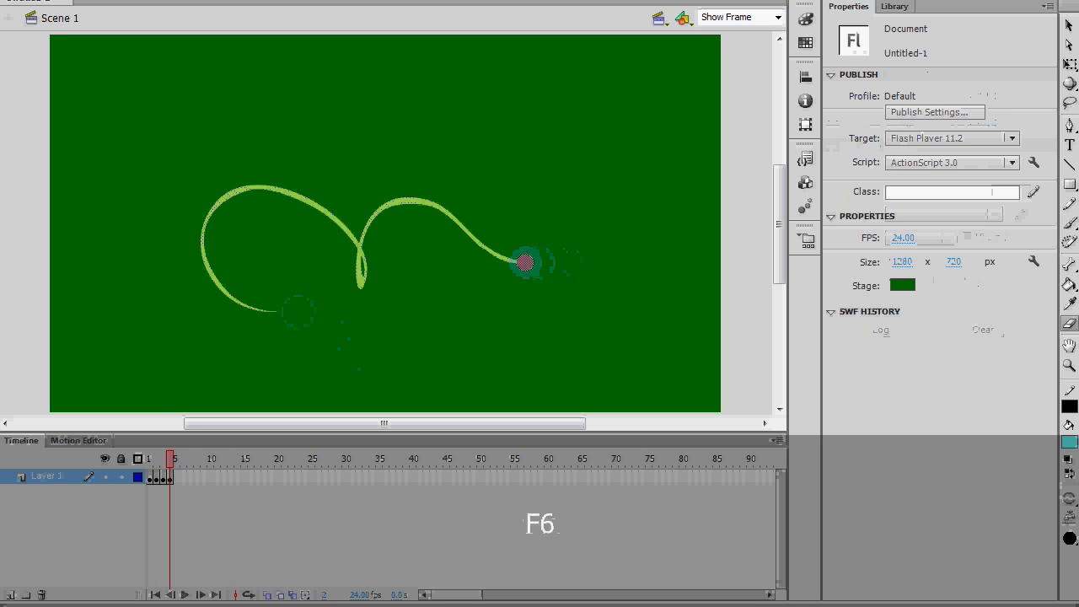
Add keyframes on Layer 1 from frame 5 to 14, erasing a little more of the swirl's right arm in each.
key("F6")
key("F6")
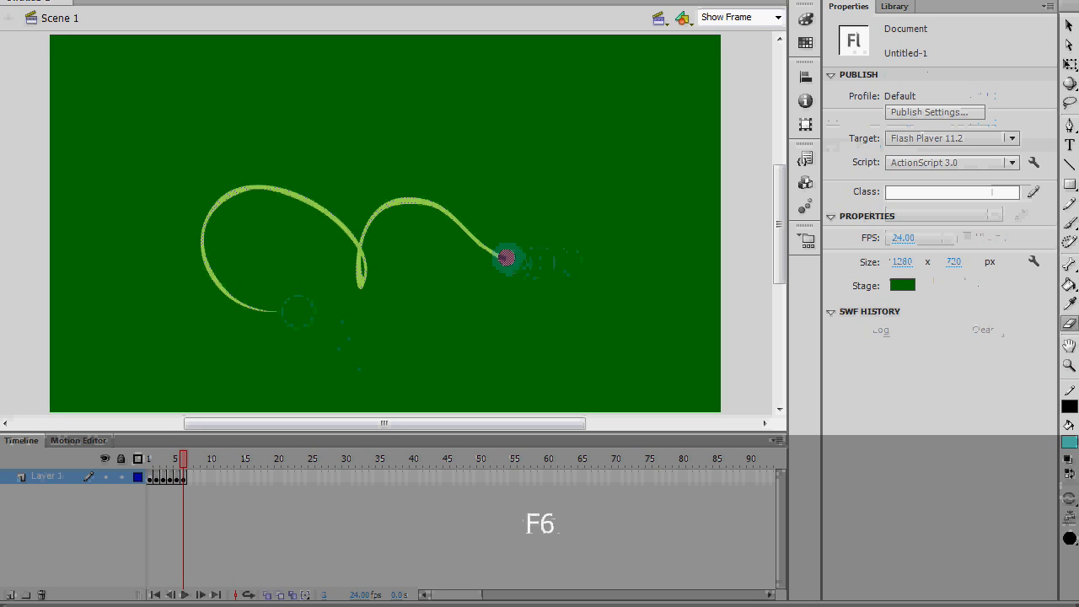
key("F6")
key("F6")
key("F6")
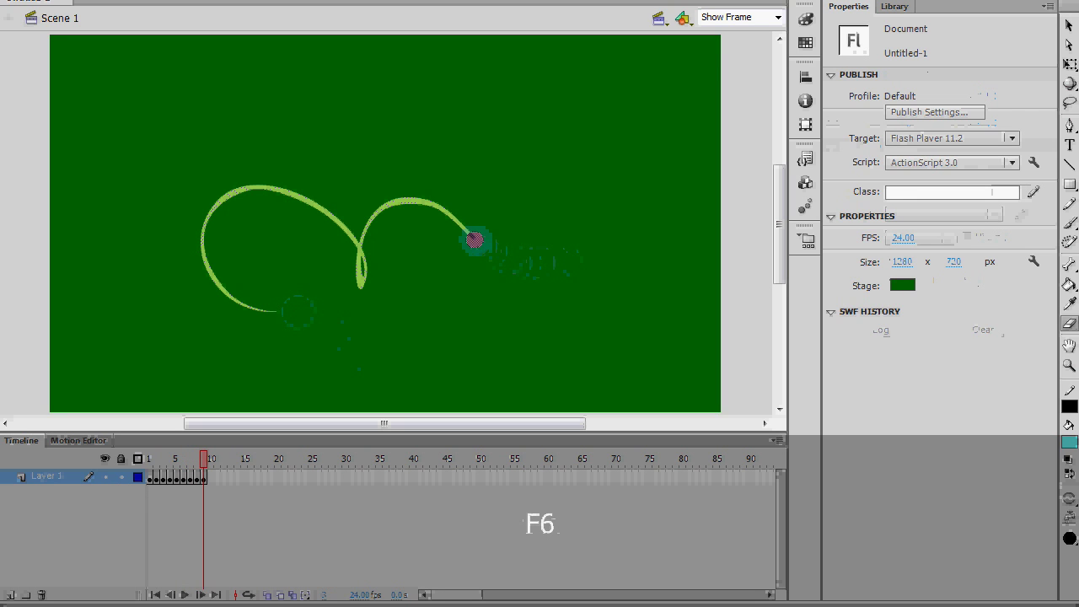
key("F6")
key("F6")
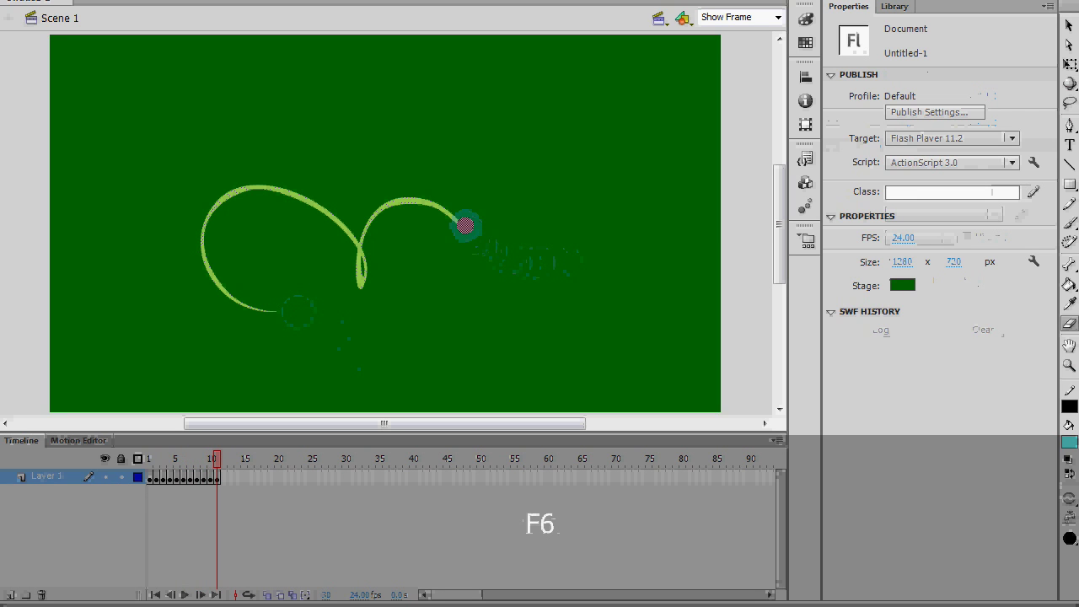
key("F6")
key("F6")
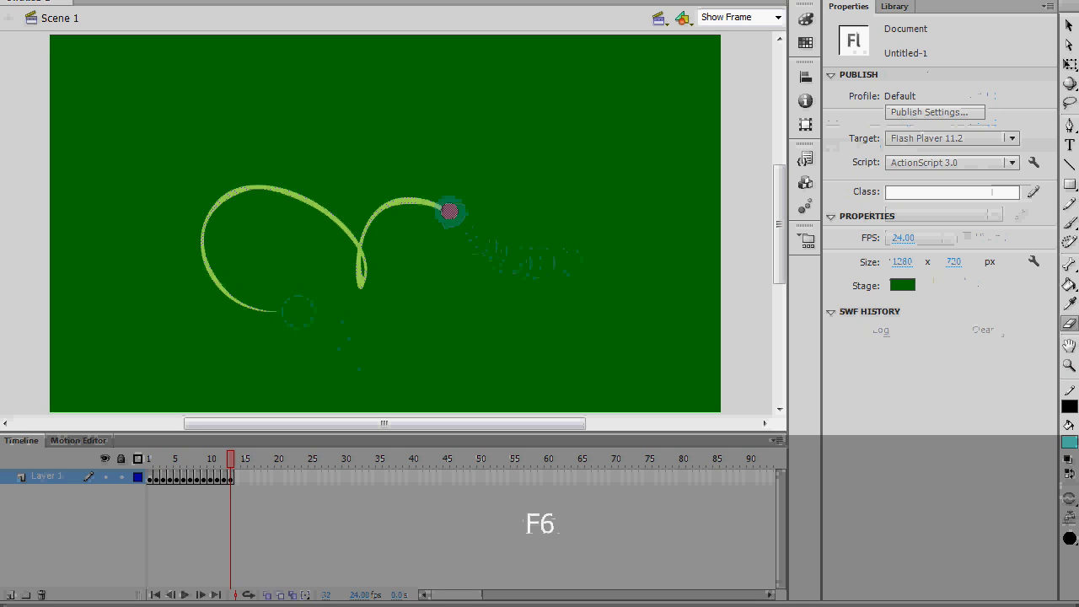
key("F6")
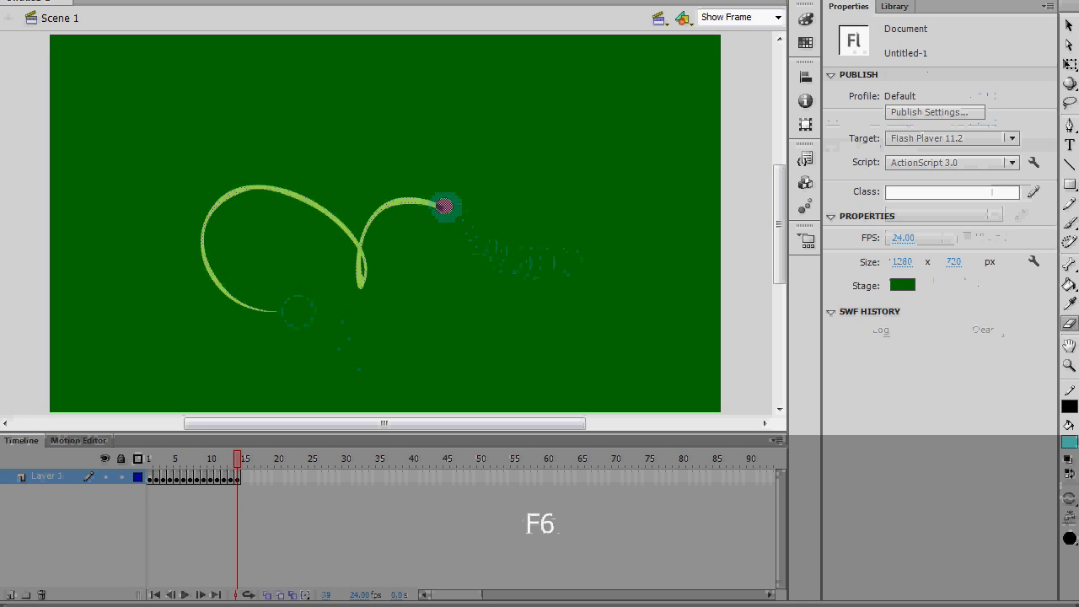
Add keyframes from frame 15 to 18, progressively erasing the right arch down to the small middle loop.
key("F6")
mouse_move(406, 203)
left_mouse_down()
mouse_move(389, 204)
mouse_move(368, 236)
left_mouse_up()
key("F6")
key("F6")
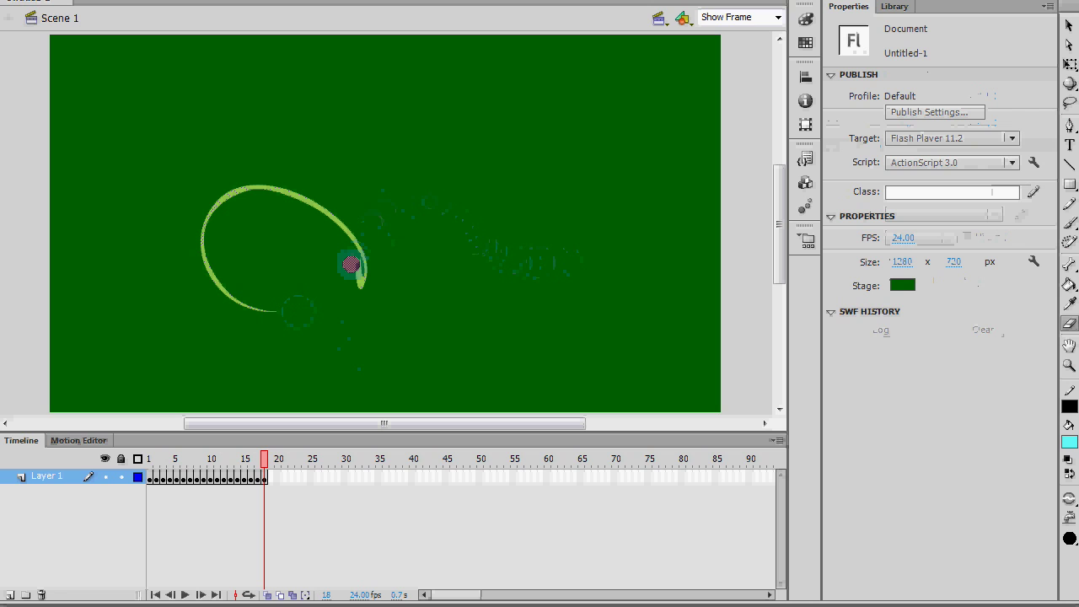
Add keyframes from frame 19 to 22, progressively erasing the small middle loop up to where it joins the large curve.
key("F6")
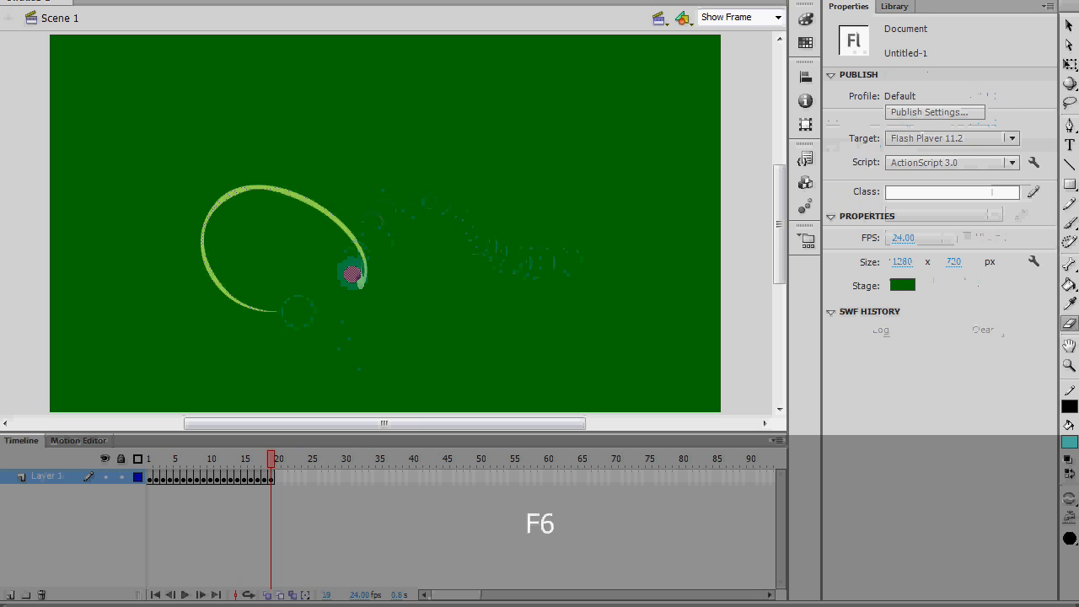
key("F6")
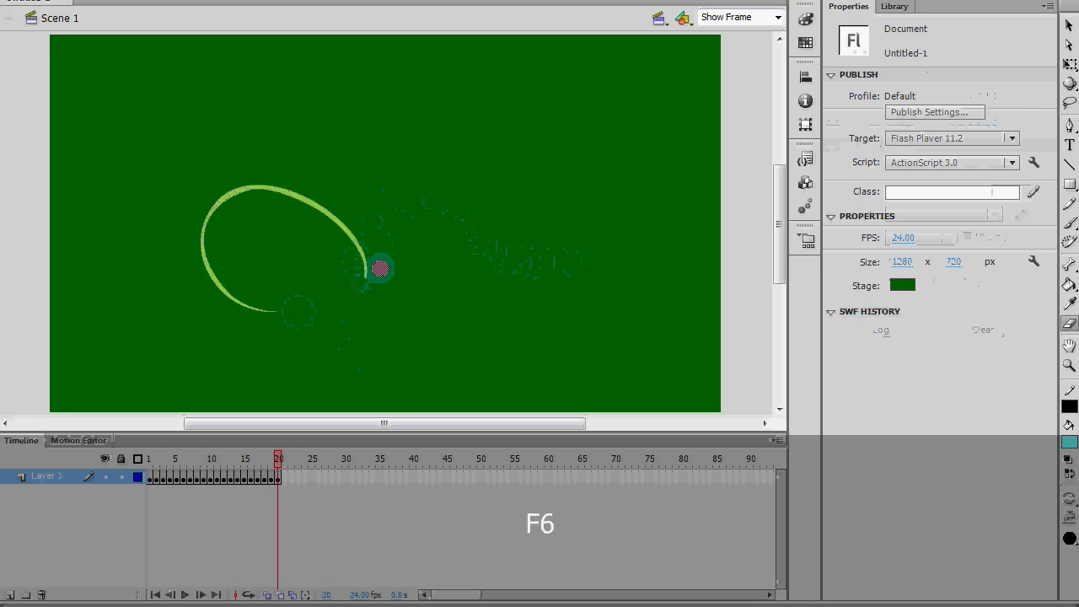
key("F6")
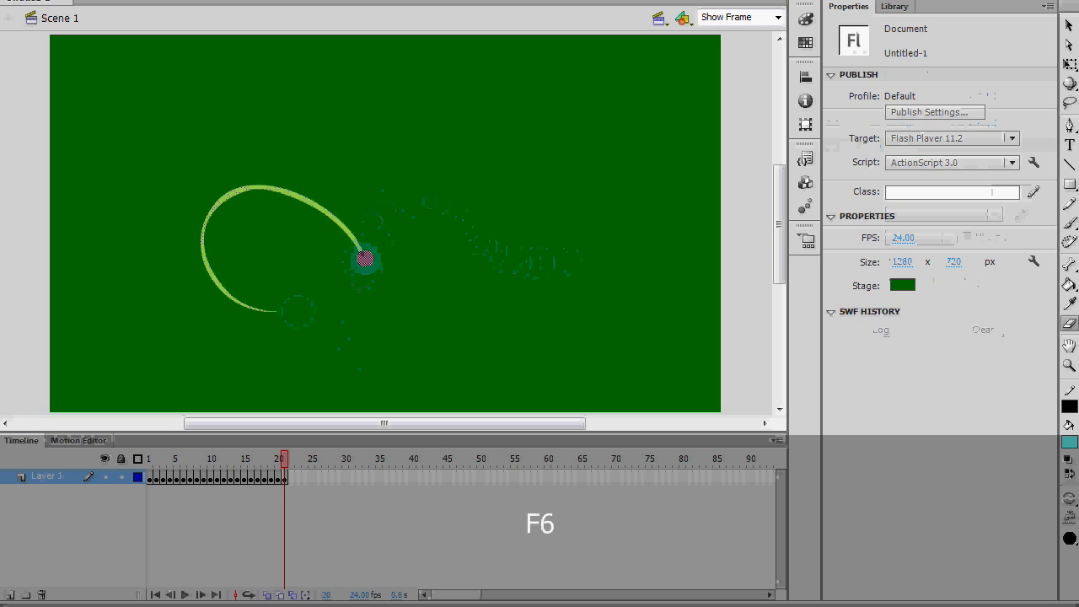
key("F6")
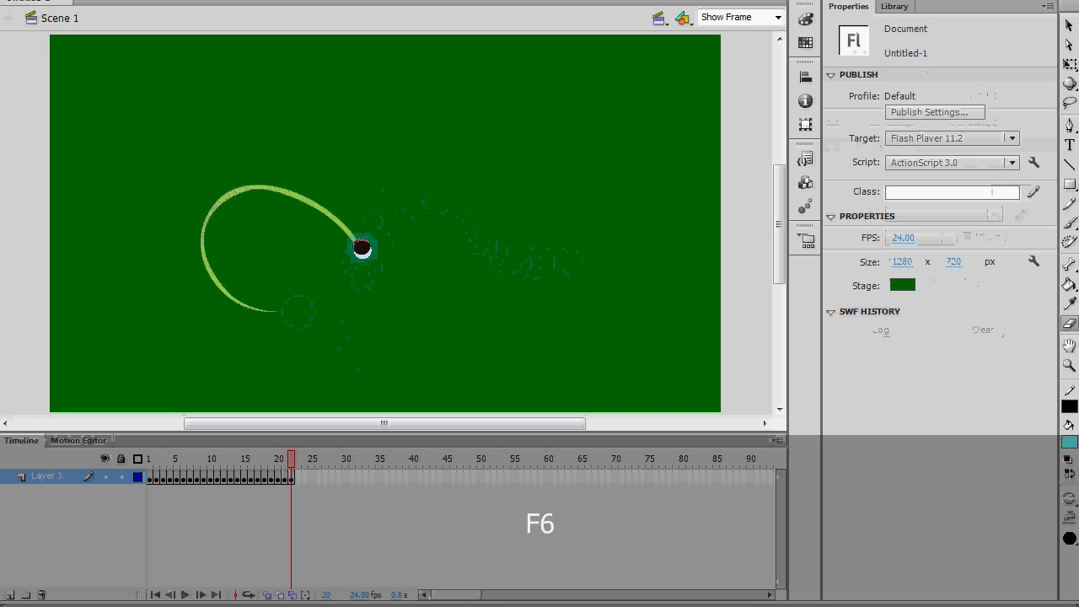
Add keyframes from frame 23 to 31, erasing the large left curve bit by bit back to its top.
key("F6")
key("F6")
left_click_drag(354, 239, 289, 197)
key("F6")
key("F6")
key("F6")
key("F6")
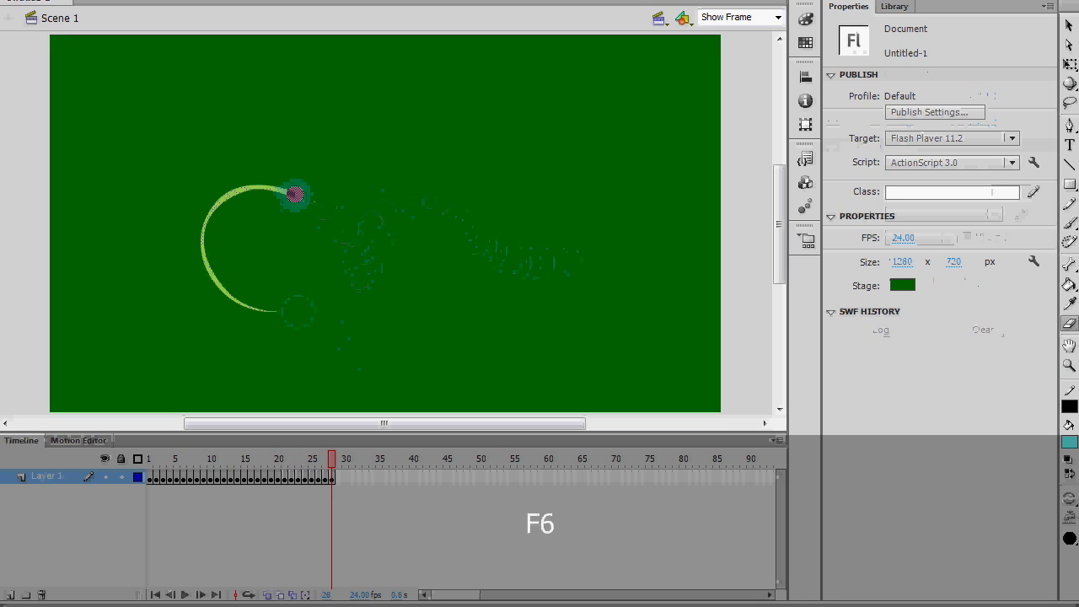
key("F6")
key("F6")
key("F6")
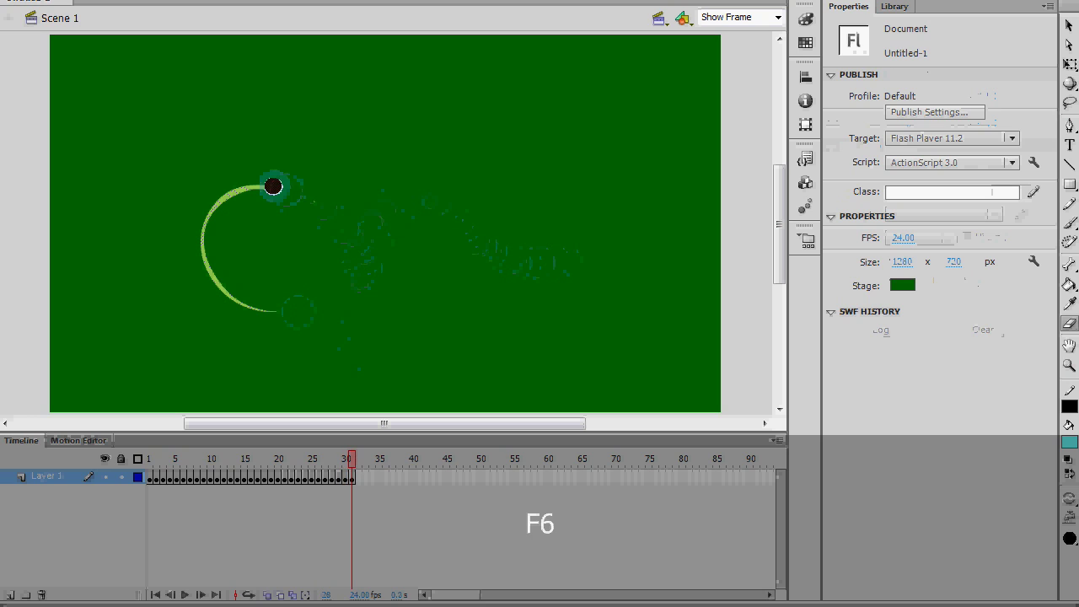
Add keyframes from frame 32 to 41, erasing the remaining left arc bit by bit until nothing is left, and play back the animation.
key("F6")
key("F6")
mouse_move(263, 183)
left_mouse_down()
mouse_move(233, 196)
mouse_move(208, 231)
mouse_move(221, 285)
mouse_move(264, 306)
left_mouse_up()
key("F6")
key("F6")
key("F6")
key("F6")
key("F6")
key("F6")
key("F6")
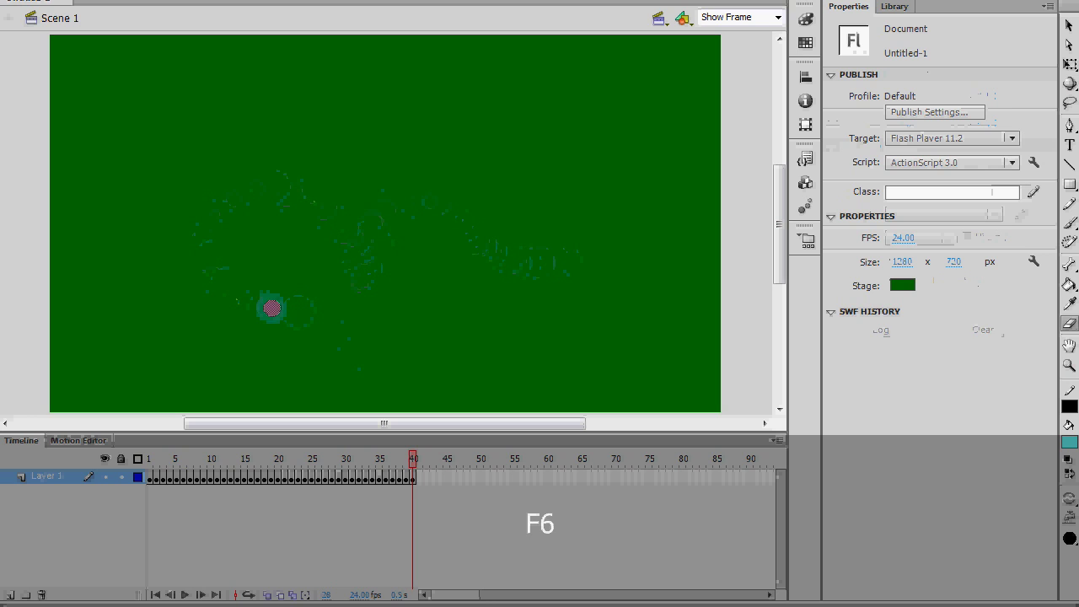
key("F6")
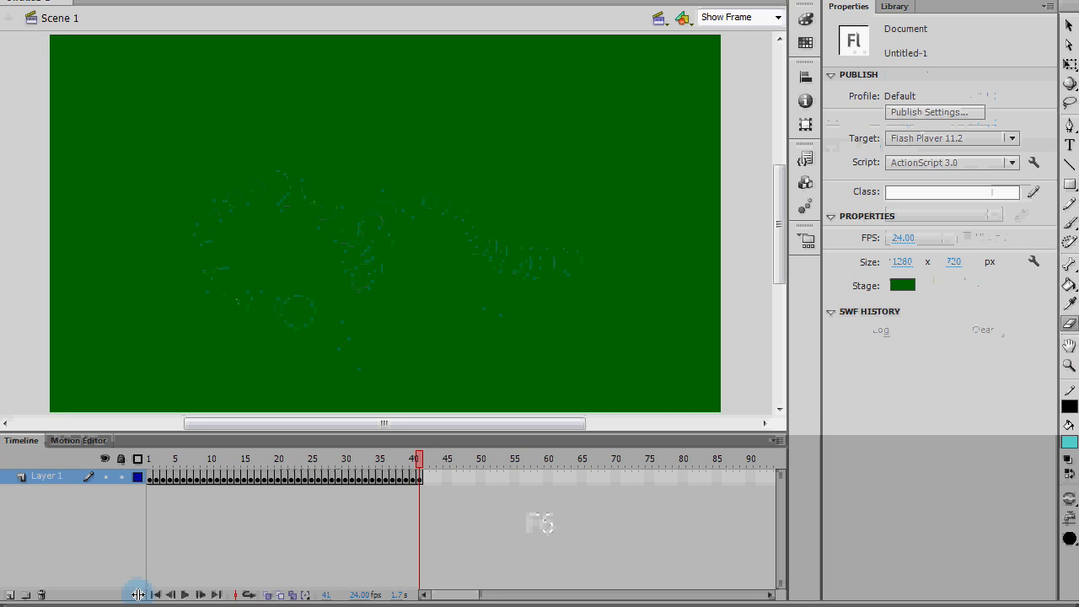
left_click(185, 595)
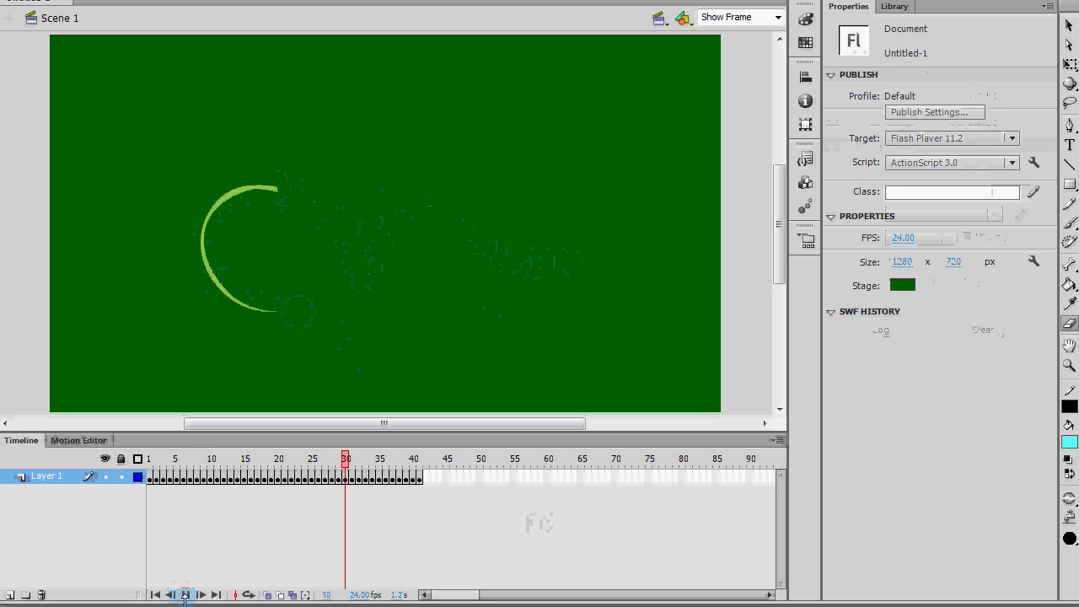
left_click(299, 473)
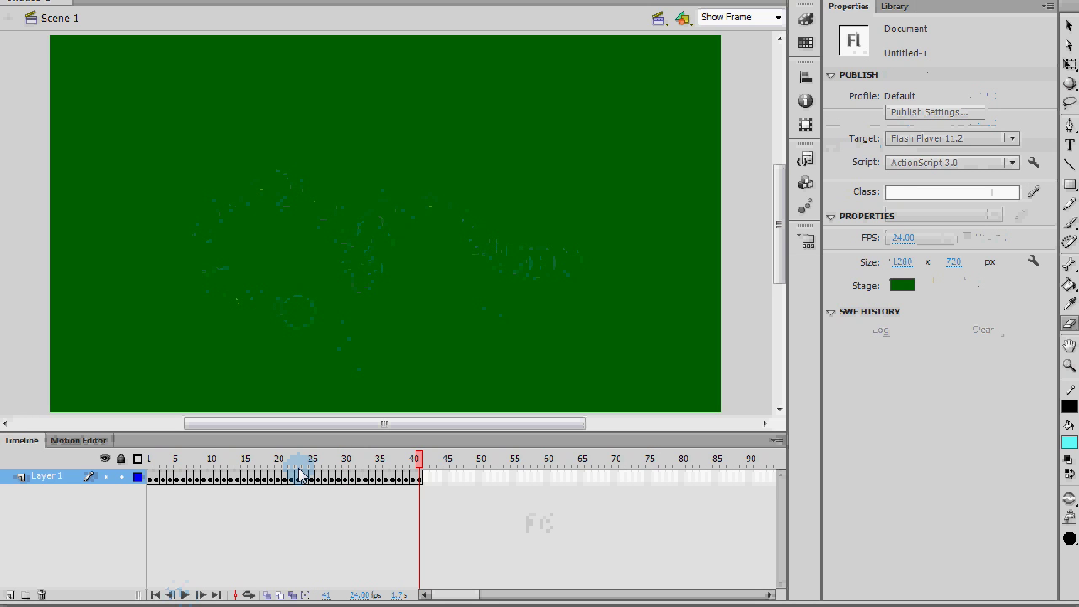
Reverse the order of all keyframes from 1 to 41 on Layer 1 and play back the animation.
left_click(144, 482)
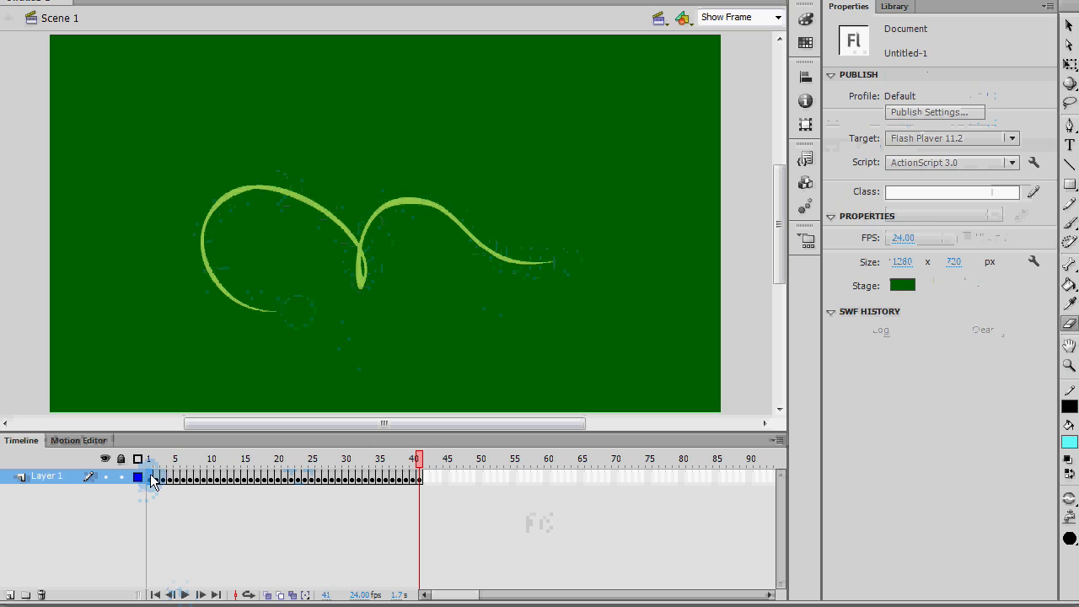
left_click(424, 482, "shift")
key("shift")
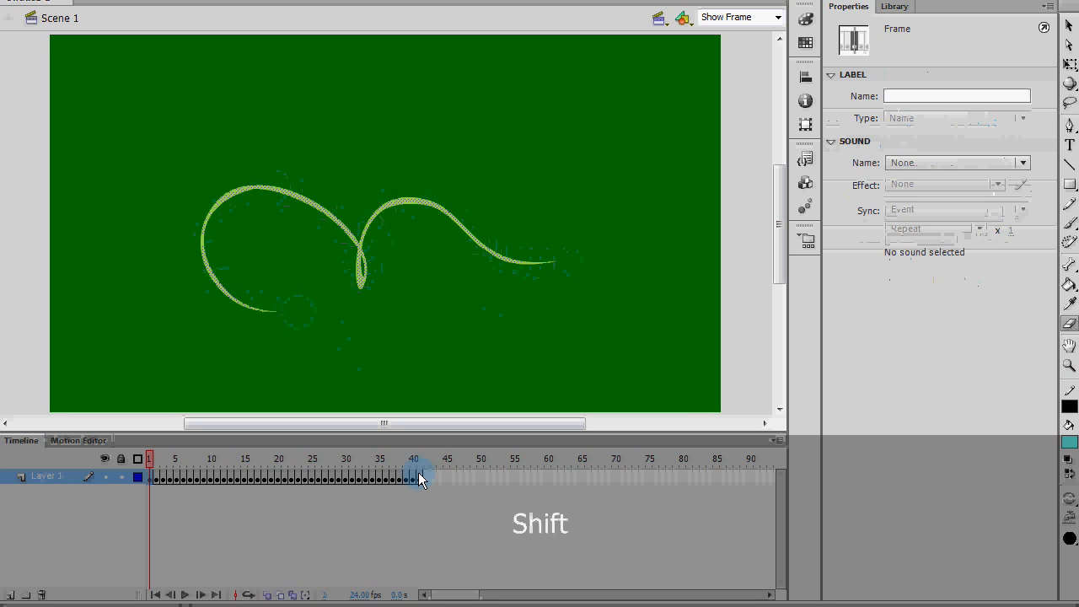
left_click(418, 477, "shift")
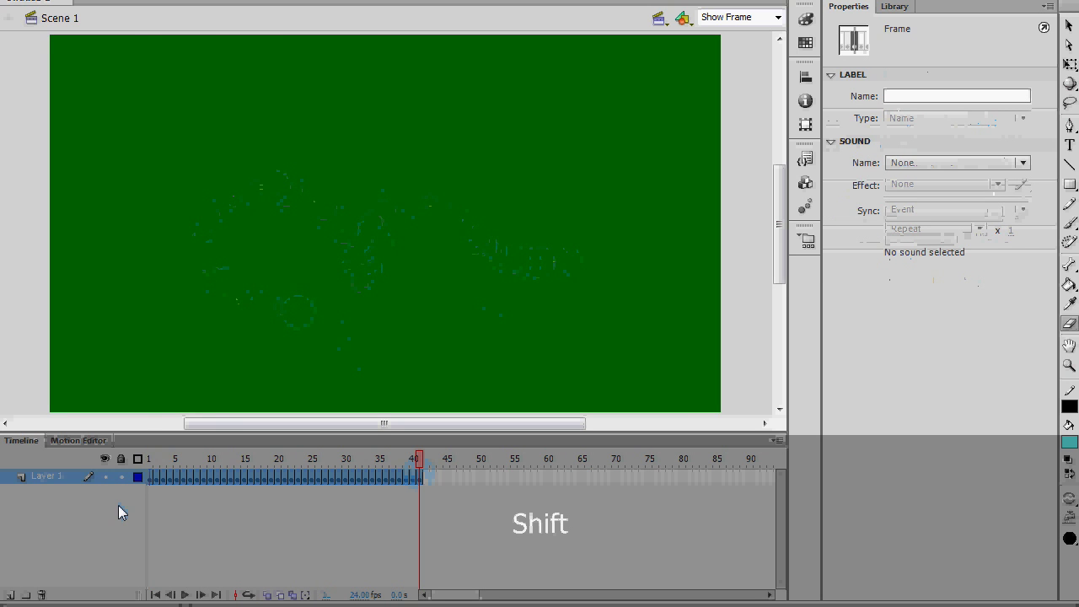
right_click(155, 478)
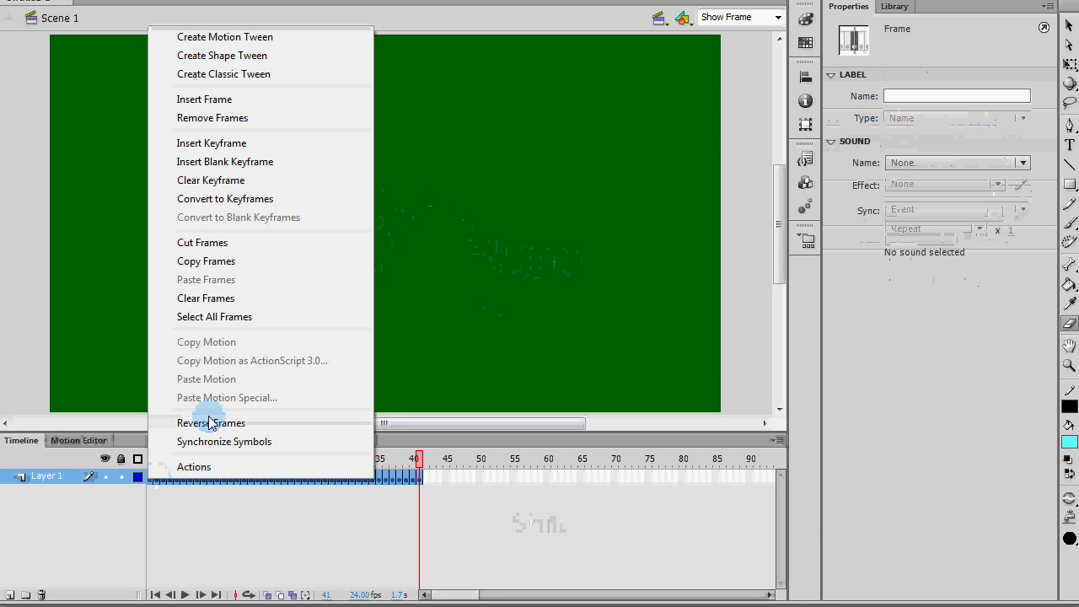
left_click(209, 422)
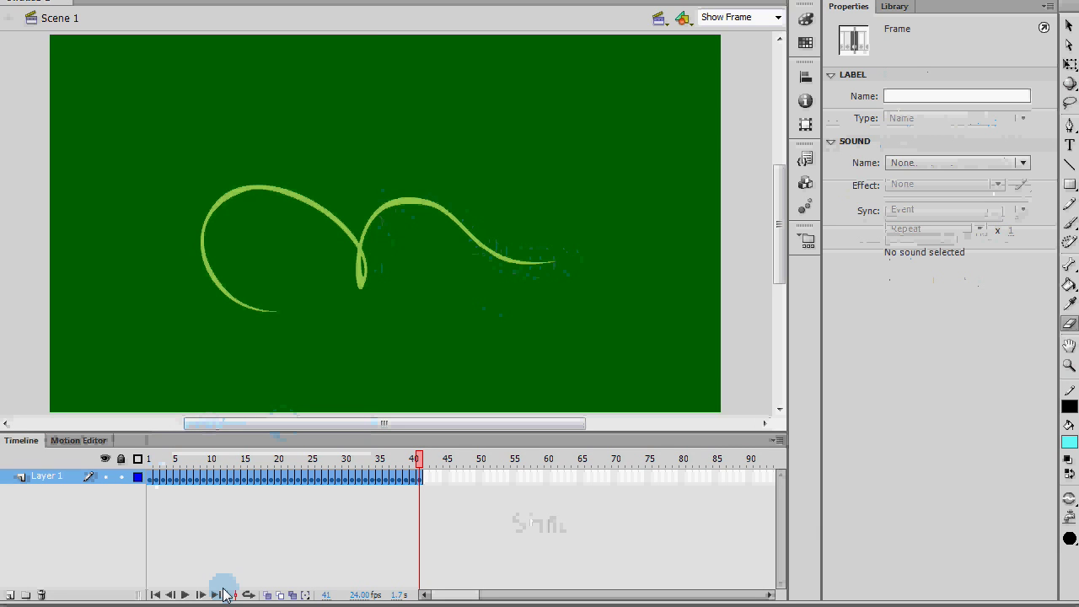
left_click(187, 595)
Export the animation as a QuickTime movie with the default settings, replacing Animation tutorial.mov in the Channel Art folder, and close the folder window.
left_click(42, 0)
mouse_move(113, 248)
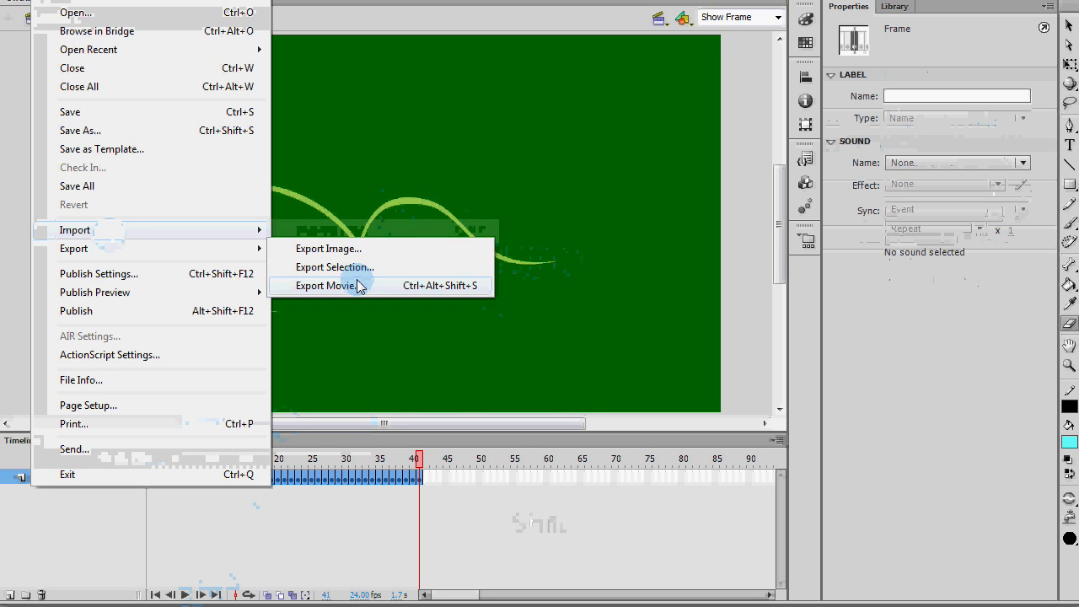
left_click(358, 287)
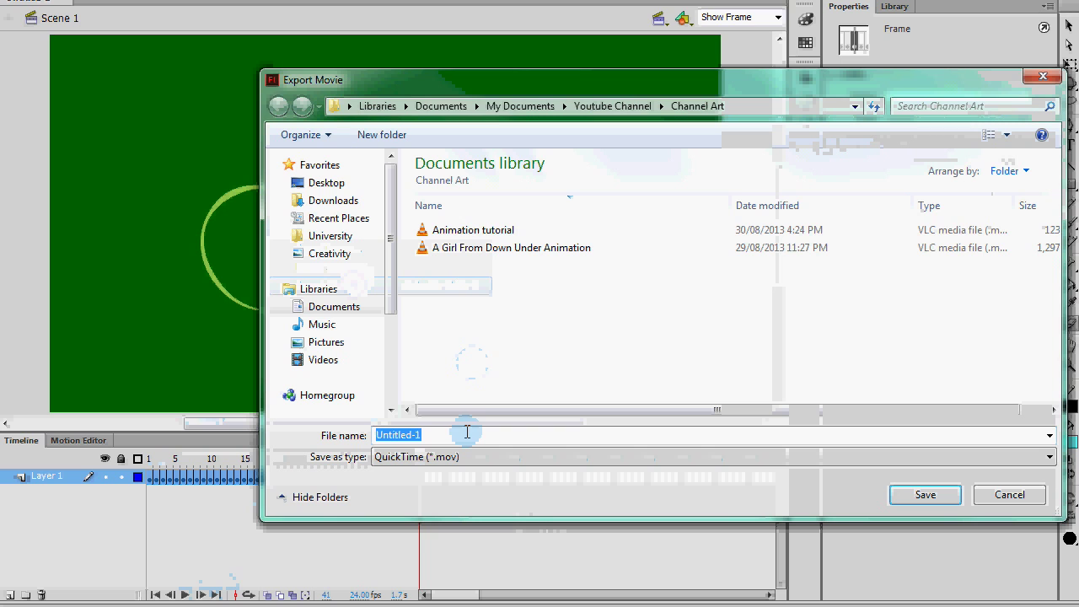
left_click(509, 232)
left_click(914, 495)
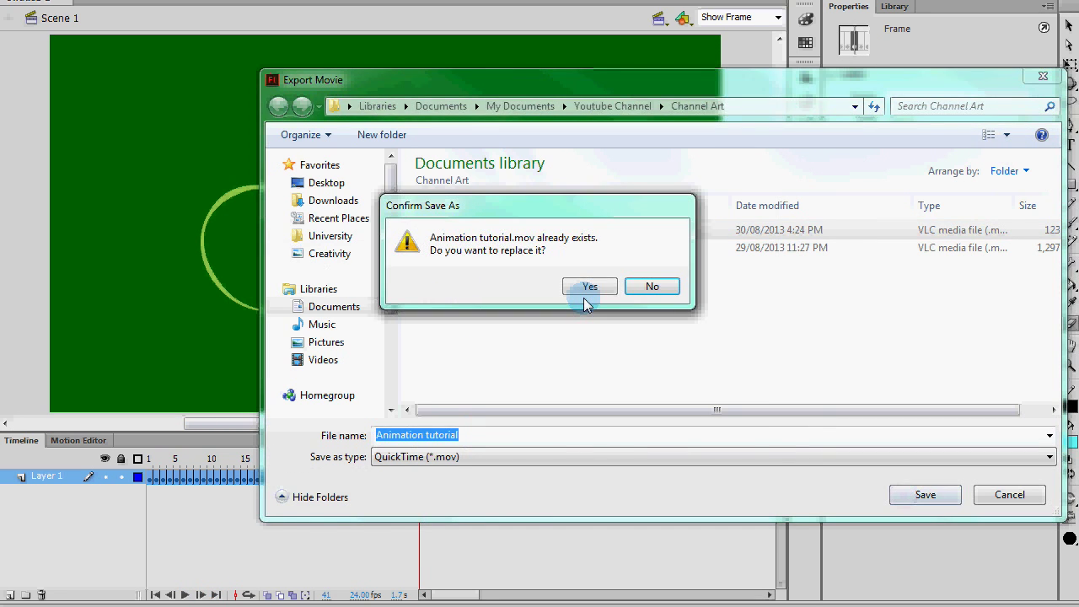
left_click(589, 288)
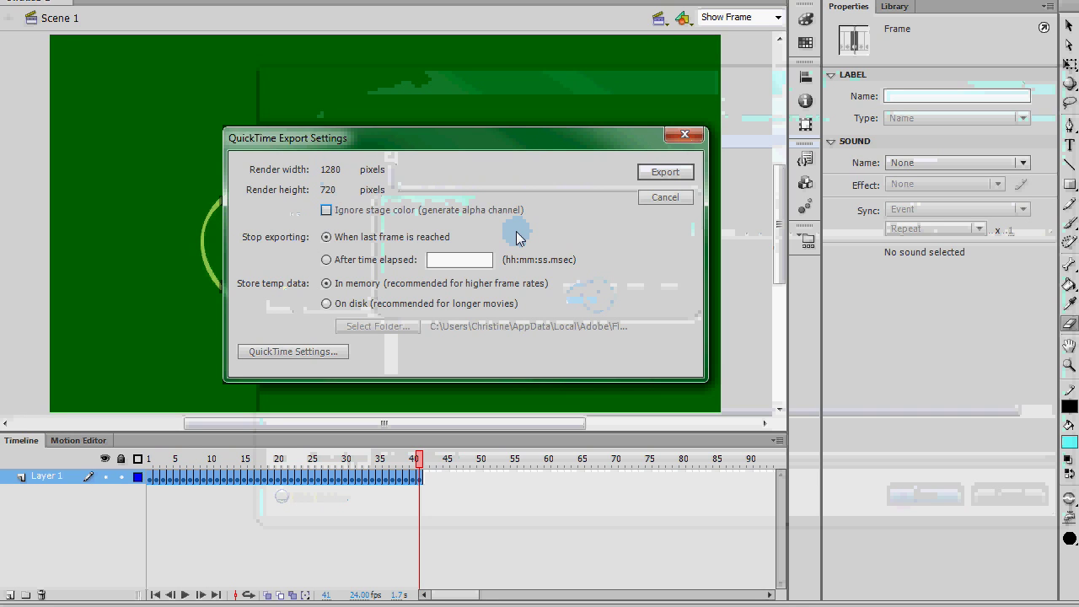
left_click(666, 173)
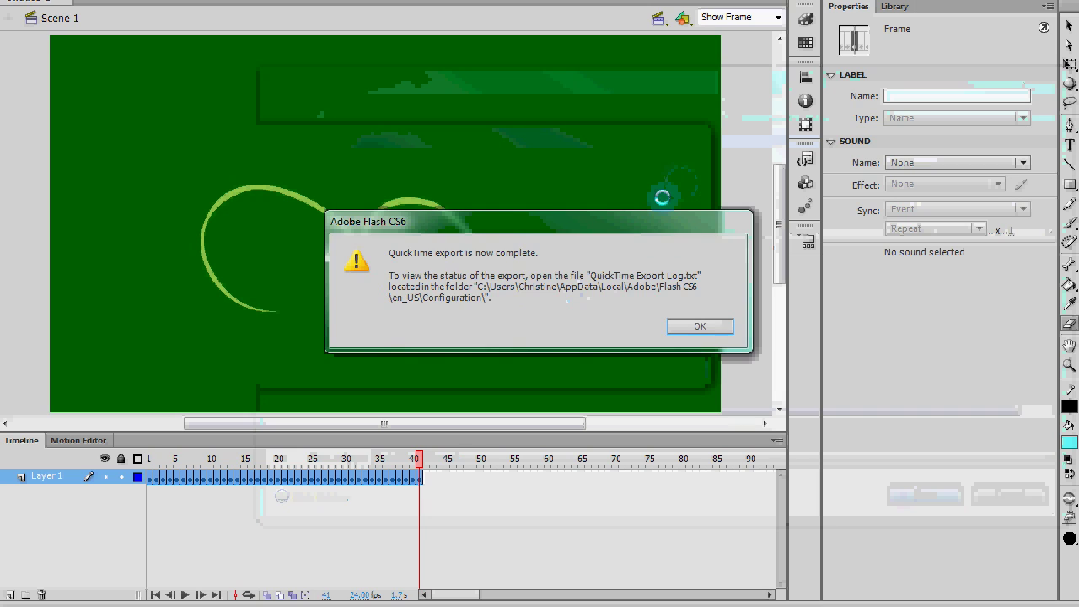
left_click(701, 331)
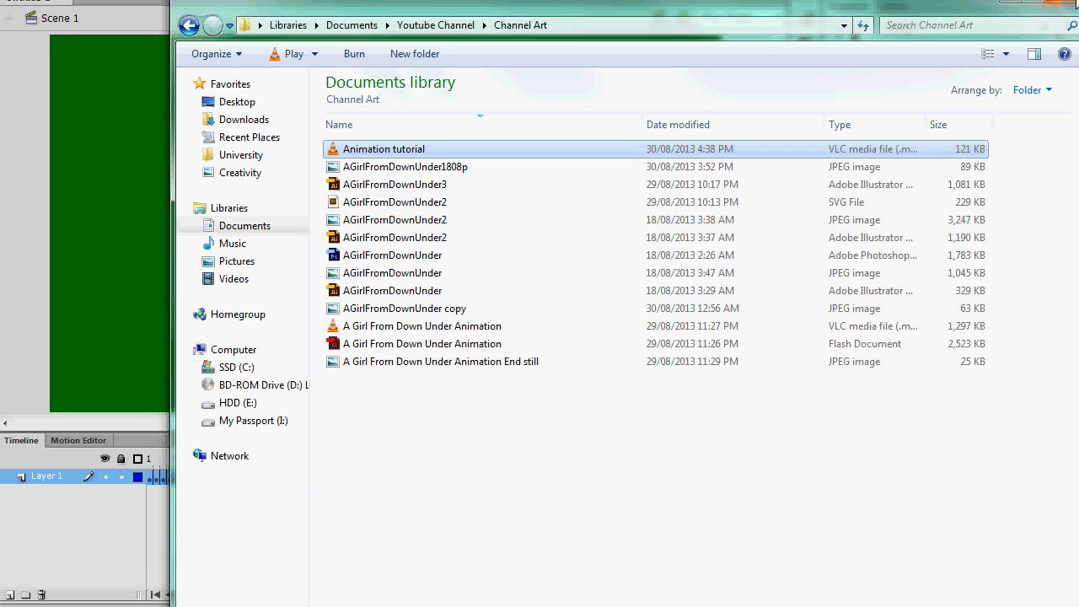
left_click(1052, 6)
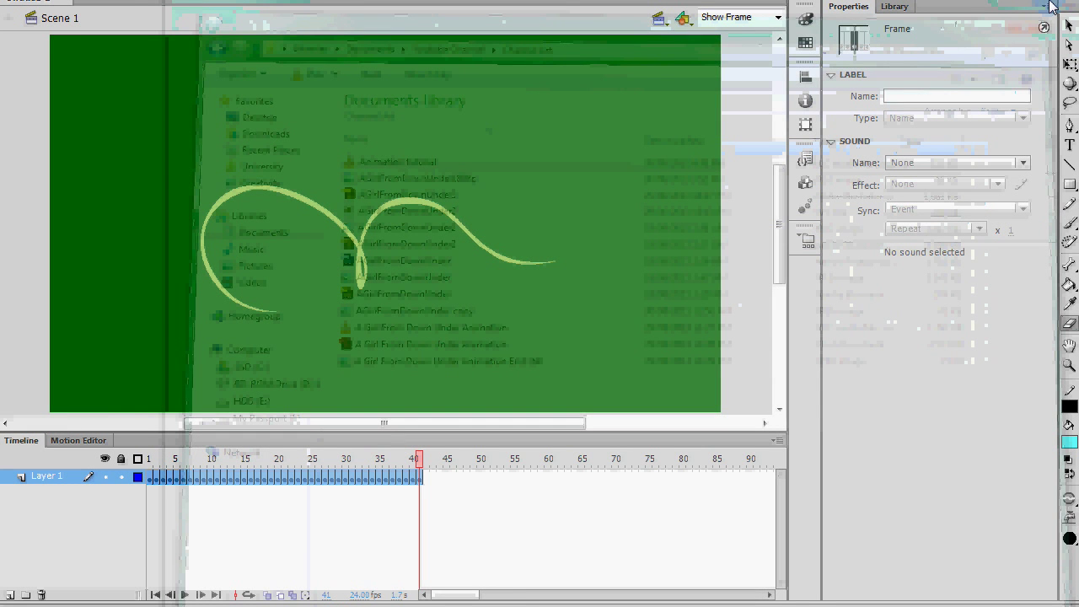